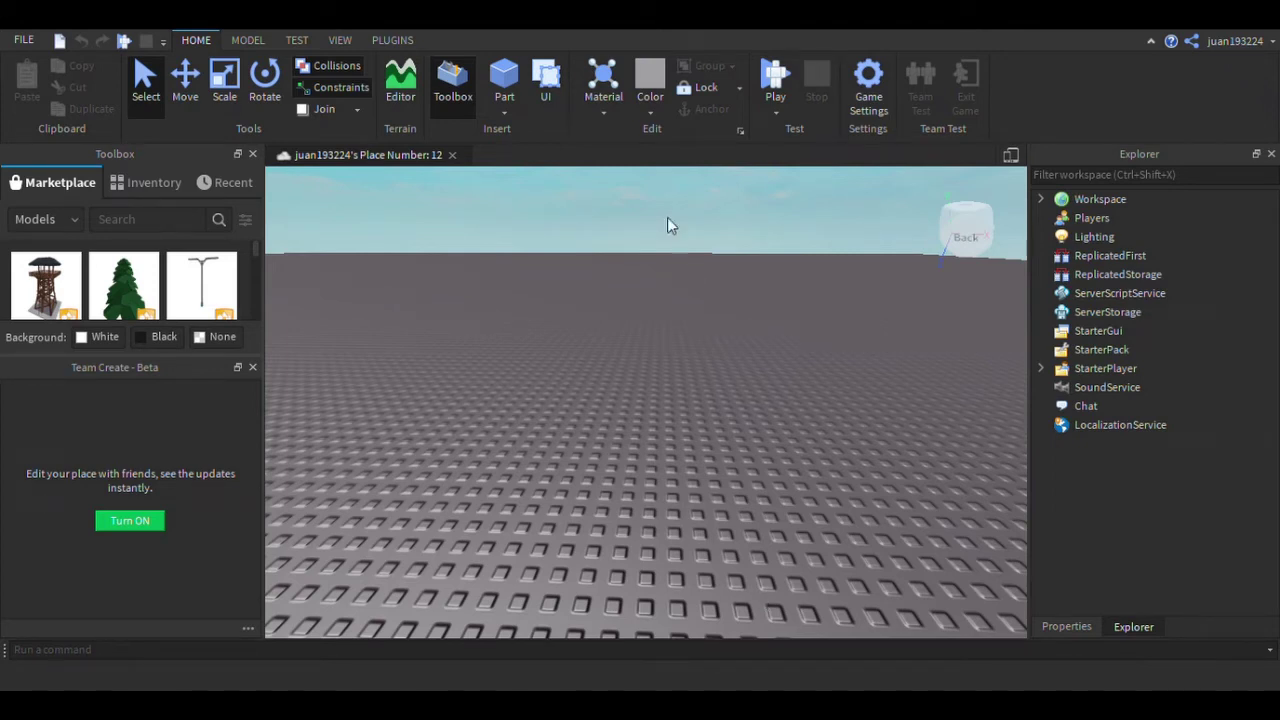
# - Open the Load Character plugin in the place
pyautogui.moveTo(720, 307); pyautogui.dragTo(720, 315, button='right')
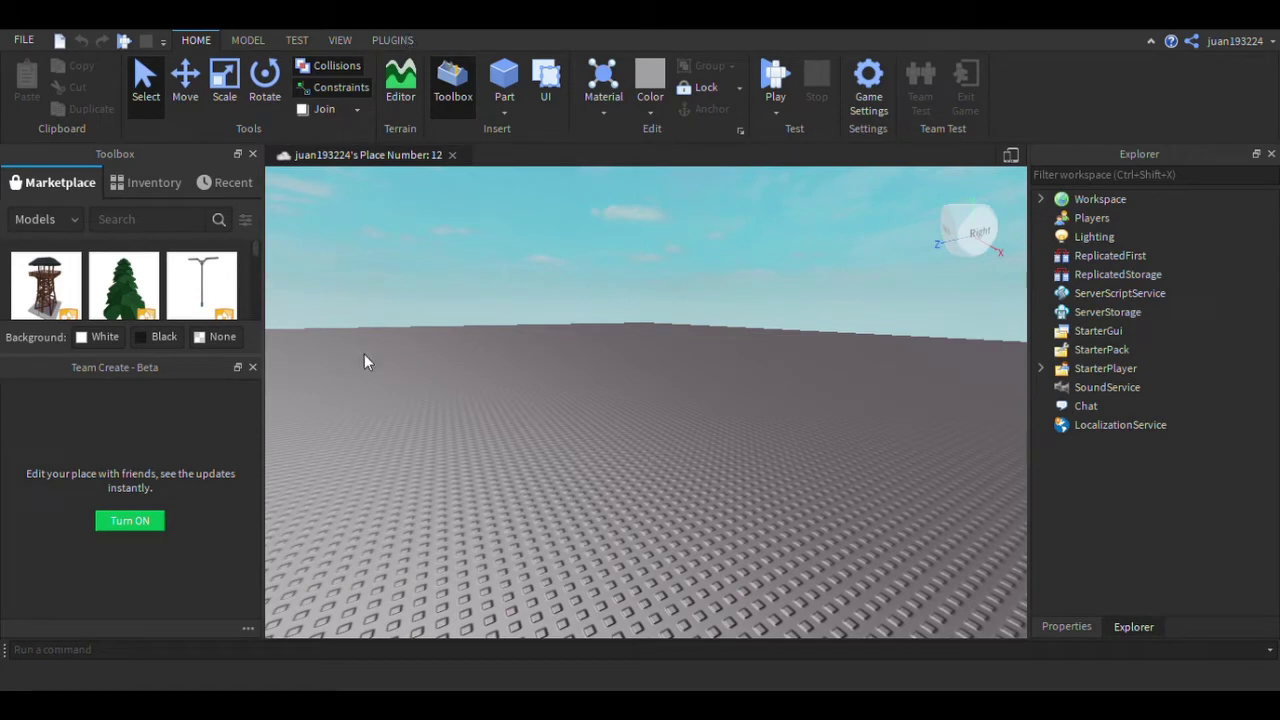
pyautogui.click(145, 182)
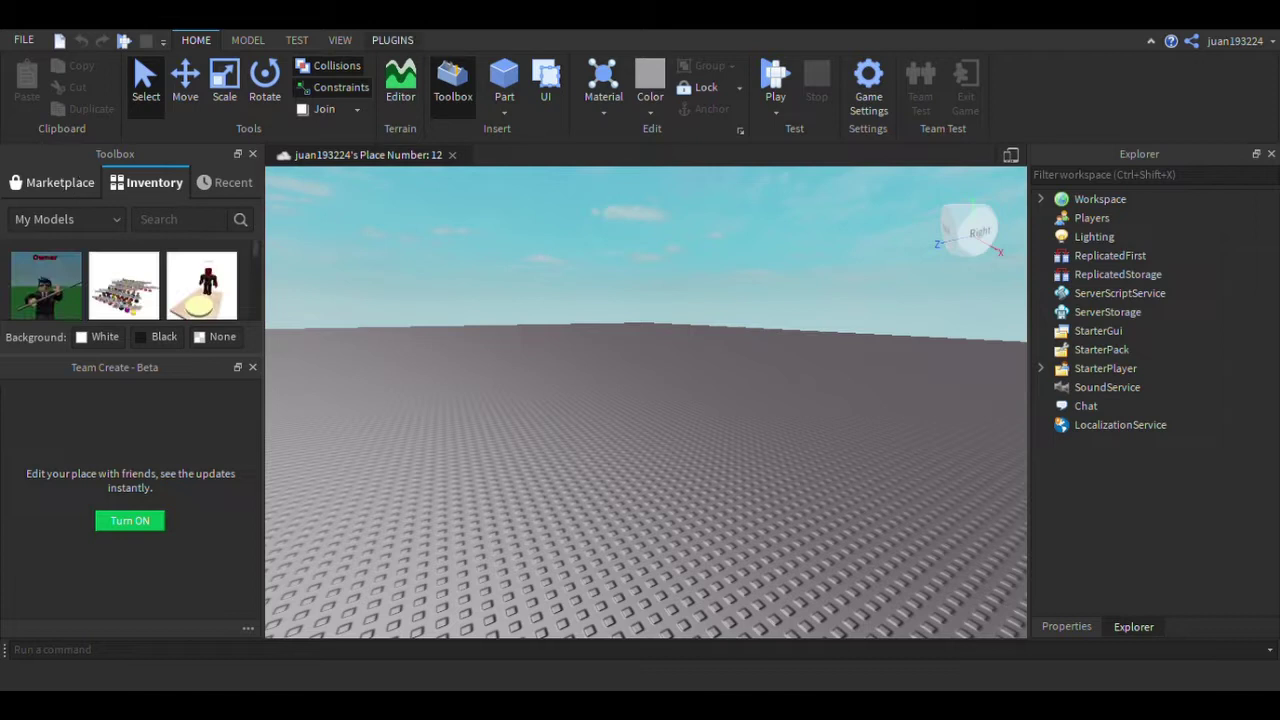
pyautogui.click(395, 40)
pyautogui.click(160, 88)
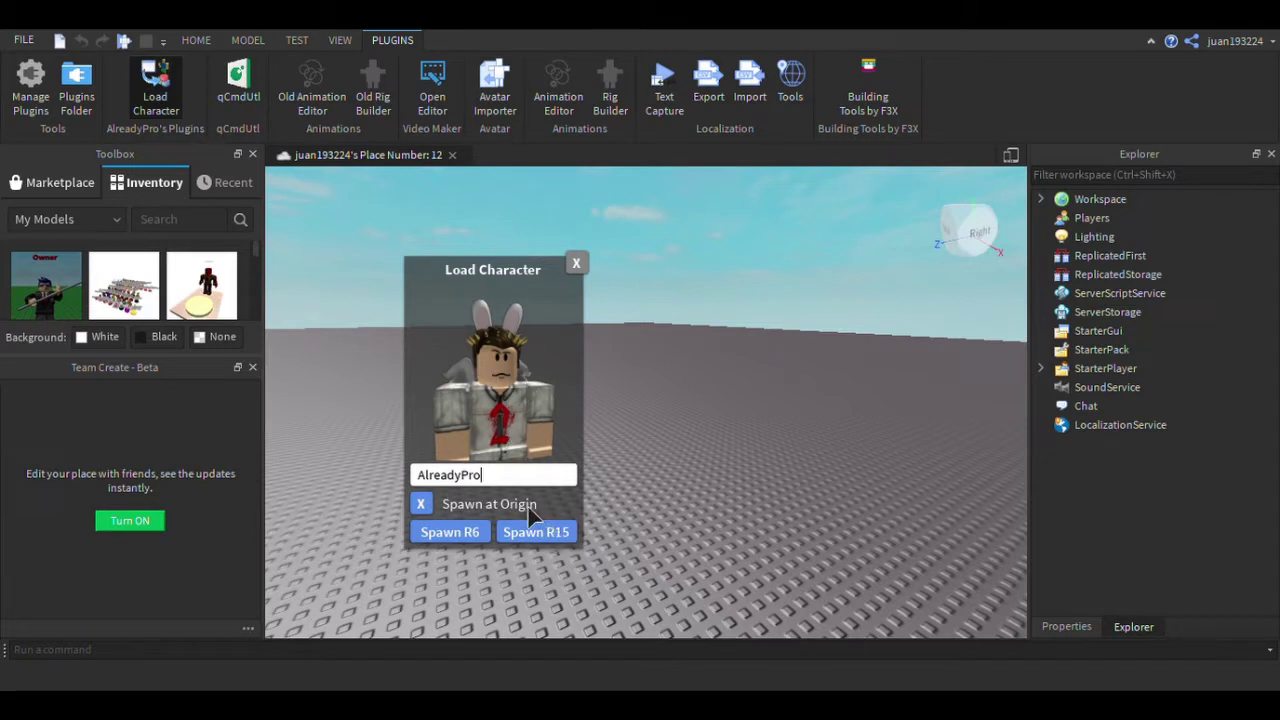
# - Load the avatar CaptainMarvel_I, spawn it into the workspace and close the character loader
pyautogui.press('BackSpace')
pyautogui.press('BackSpace')
pyautogui.press('BackSpace')
pyautogui.press('BackSpace')
pyautogui.press('BackSpace')
pyautogui.press('BackSpace')
pyautogui.press('BackSpace')
pyautogui.press('BackSpace')
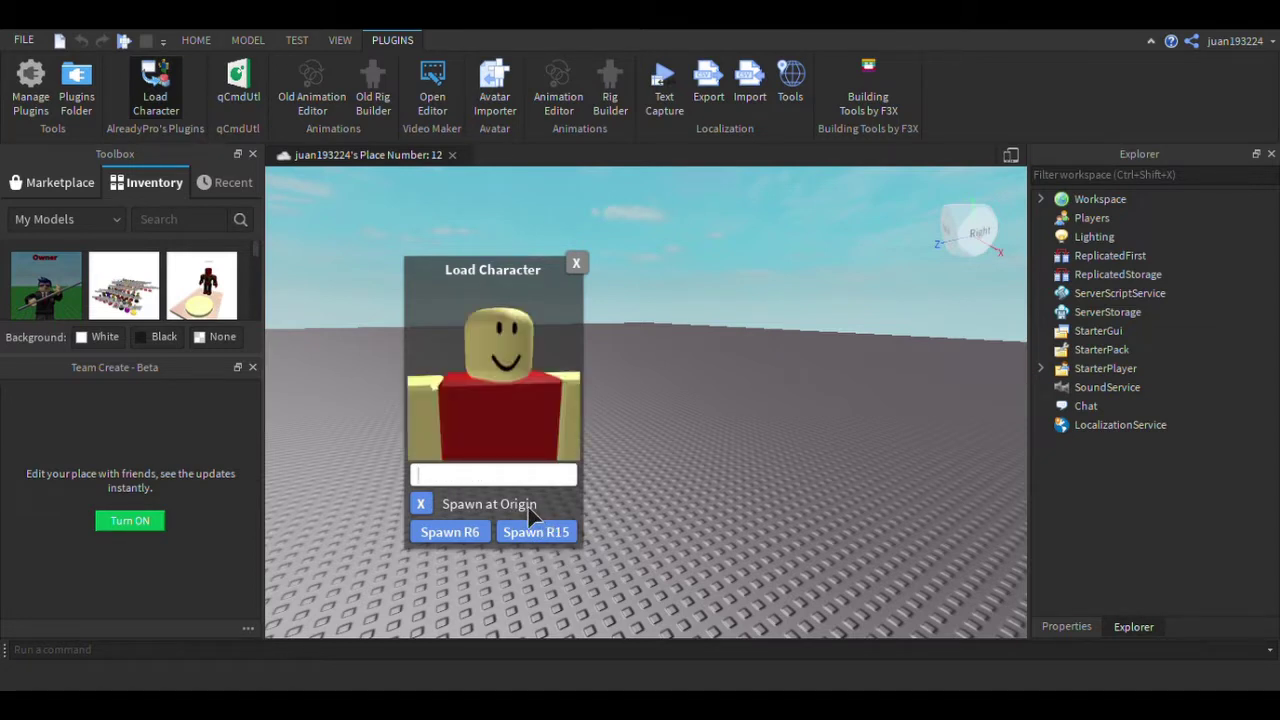
pyautogui.write('Captain')
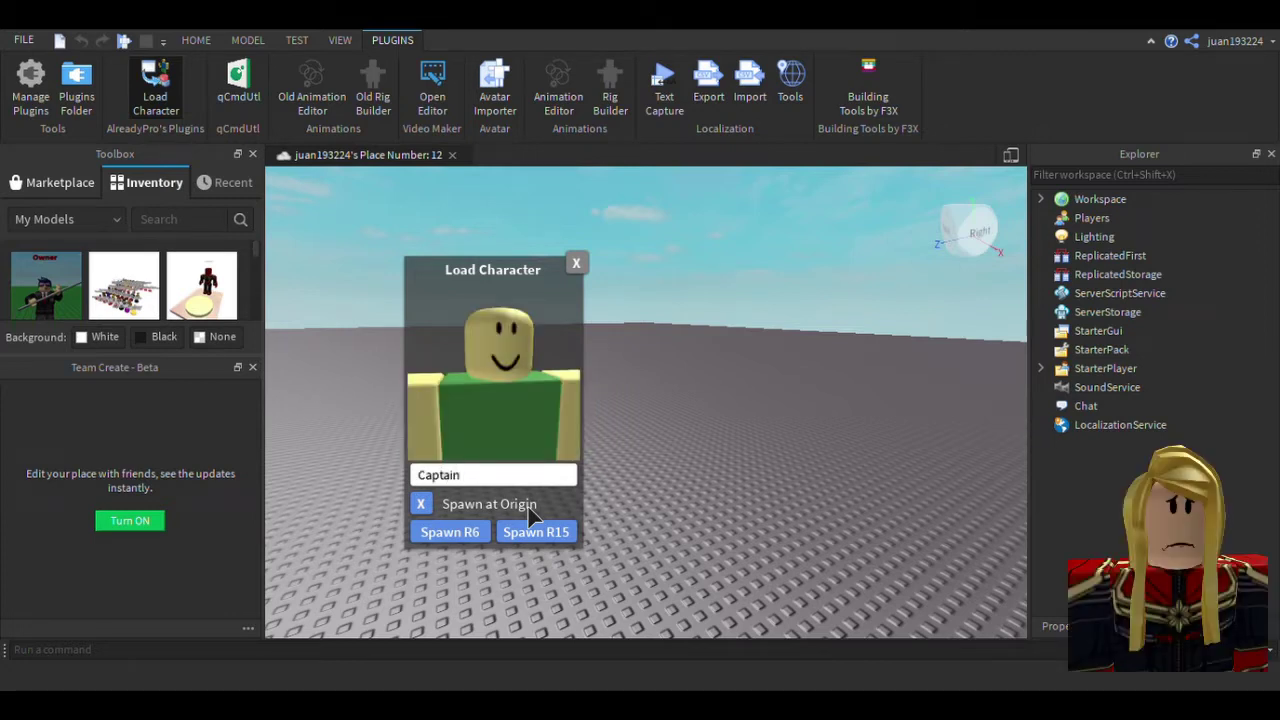
pyautogui.write('Marvel_I')
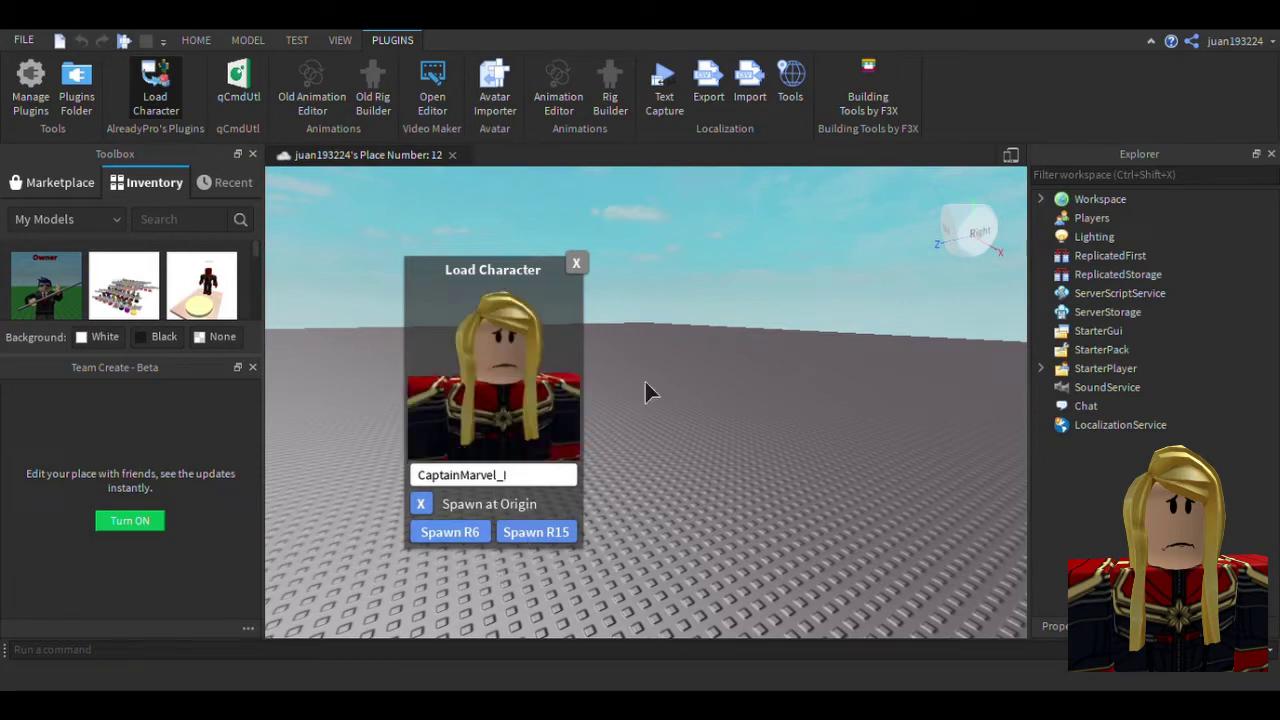
pyautogui.moveTo(648, 344); pyautogui.dragTo(649, 343, button='right')
pyautogui.press('w')
pyautogui.press('f')
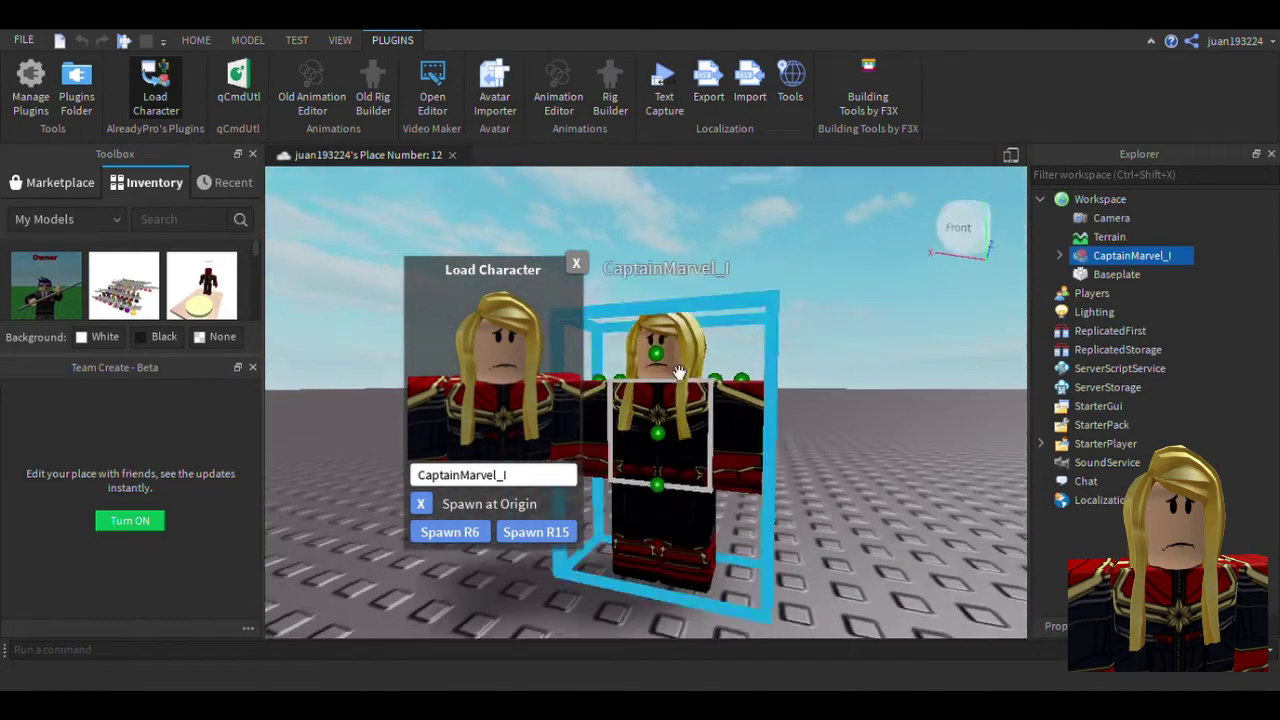
pyautogui.click(576, 263)
# - Clear the name of the spawned CaptainMarvel_I model so it is blank, and deselect the model
pyautogui.scroll(4, 580, 277)
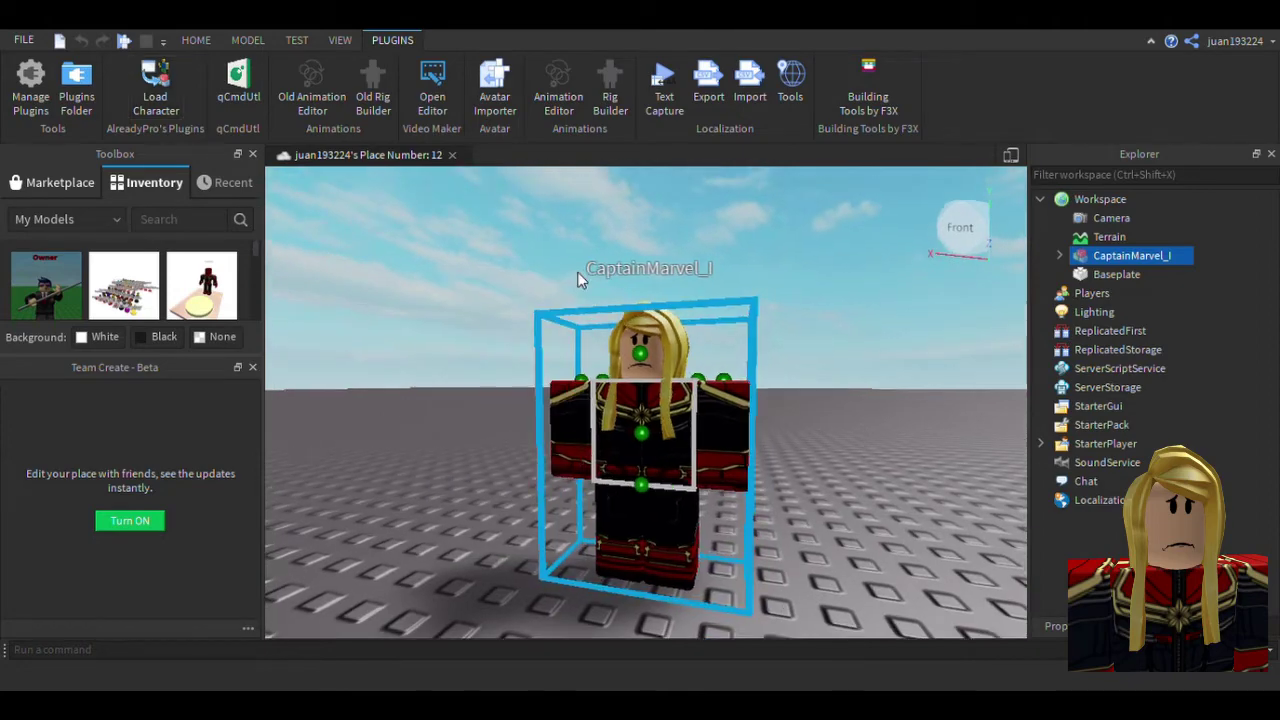
pyautogui.moveTo(607, 301); pyautogui.dragTo(607, 301, button='right')
pyautogui.scroll(-5, 577, 272)
pyautogui.scroll(3, 577, 272)
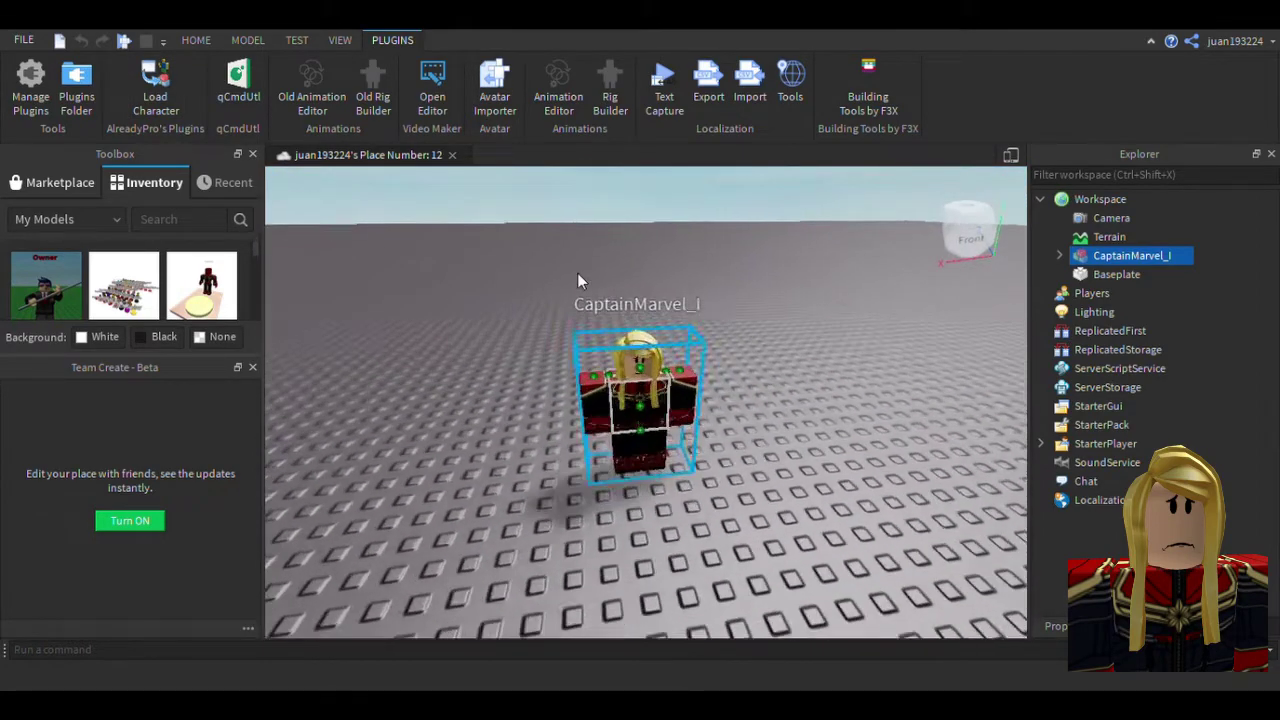
pyautogui.scroll(-2, 580, 273)
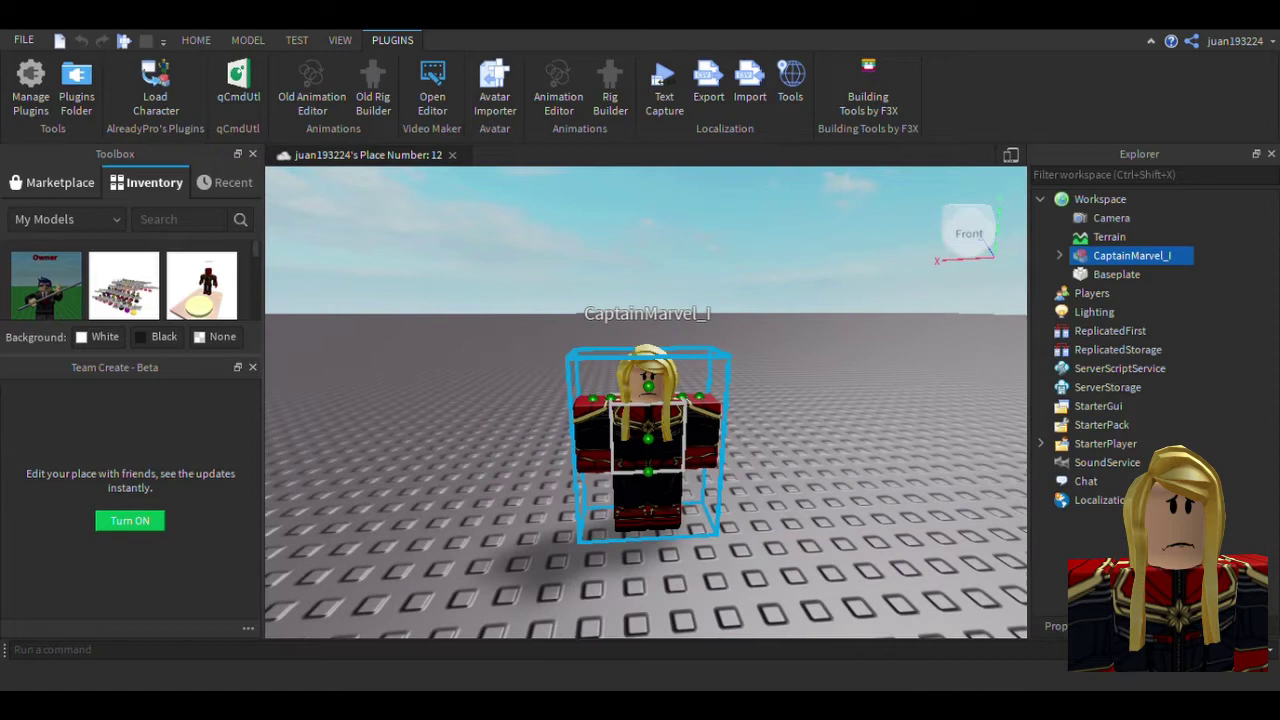
pyautogui.click(1056, 626)
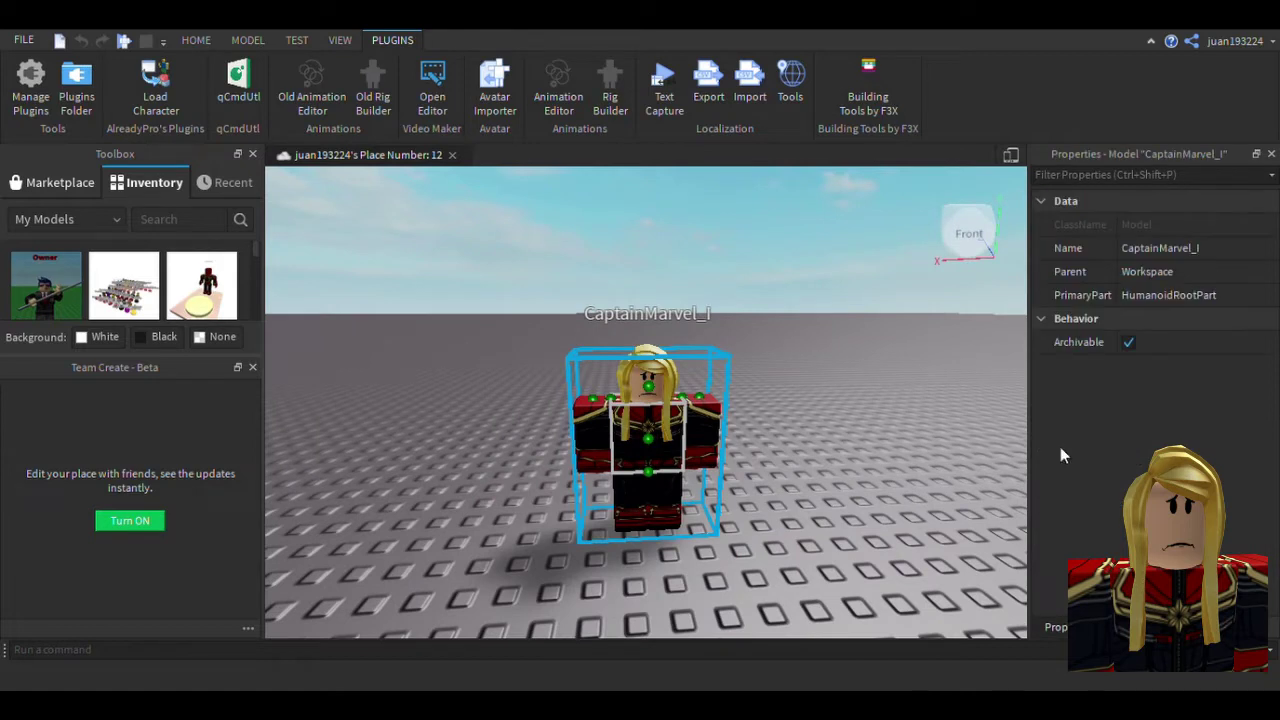
pyautogui.click(1140, 248)
pyautogui.press('BackSpace')
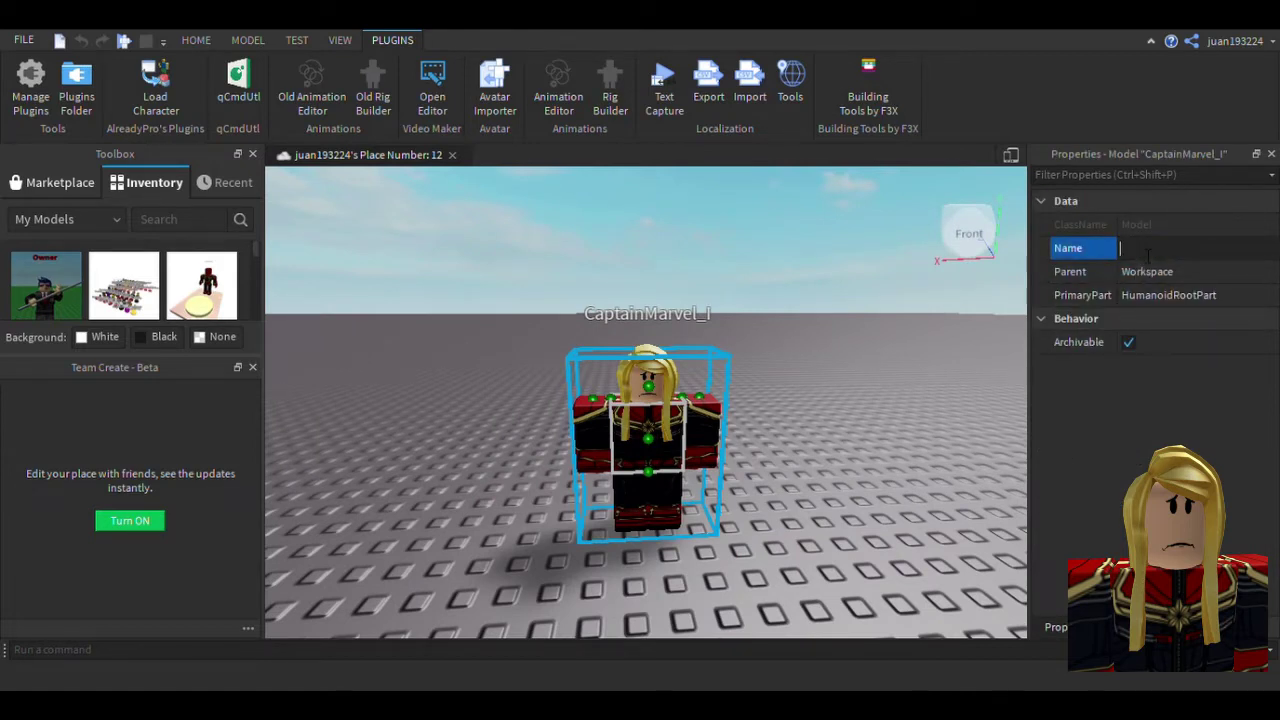
pyautogui.press('Return')
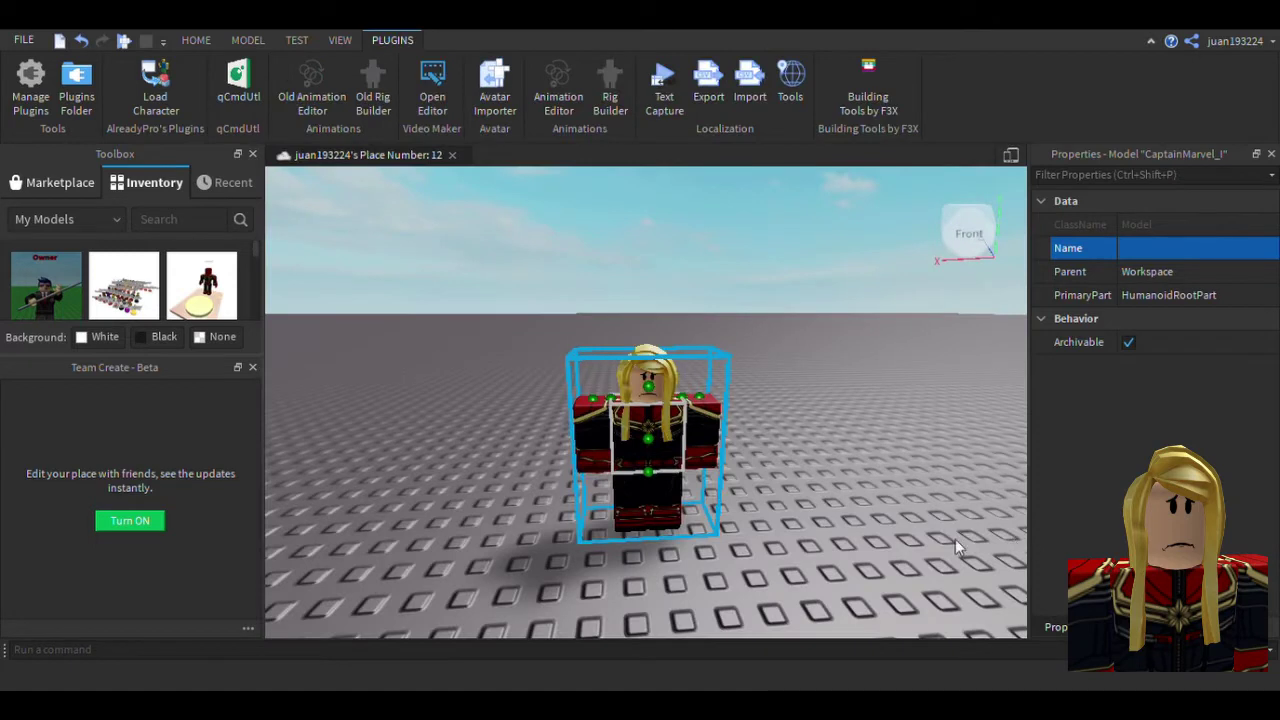
pyautogui.click(799, 493)
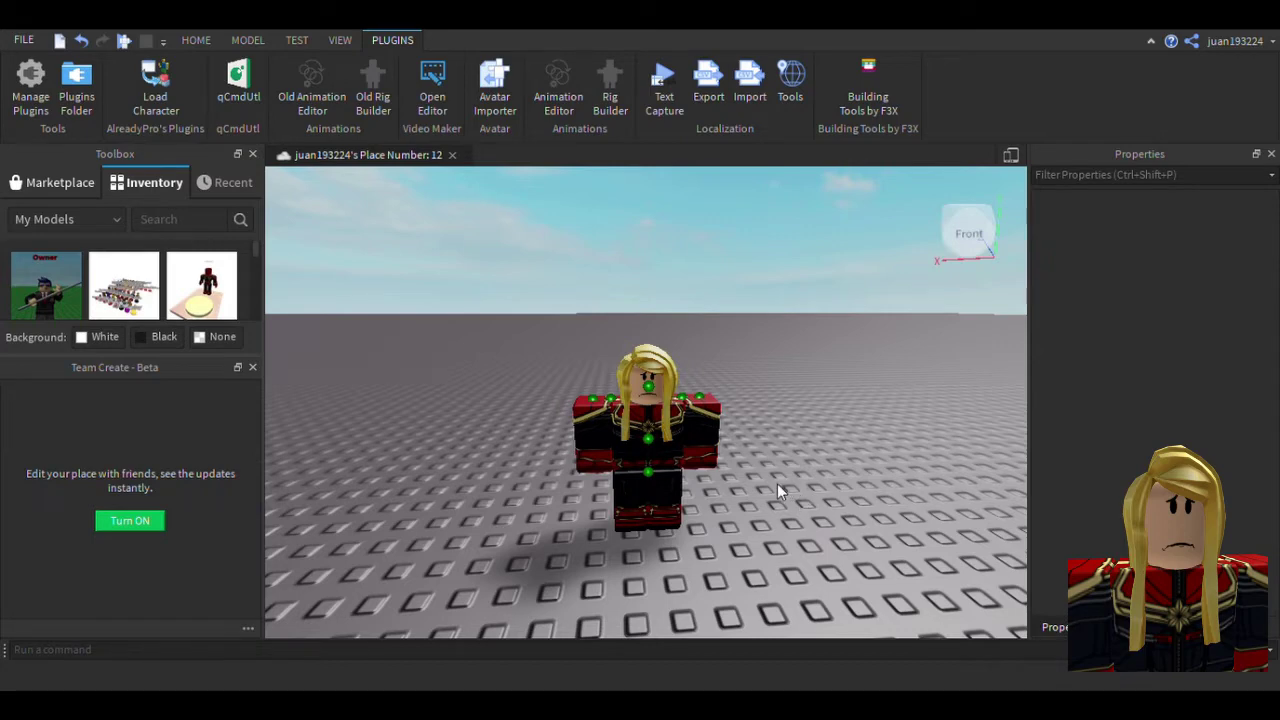
pyautogui.scroll(10, 777, 483)
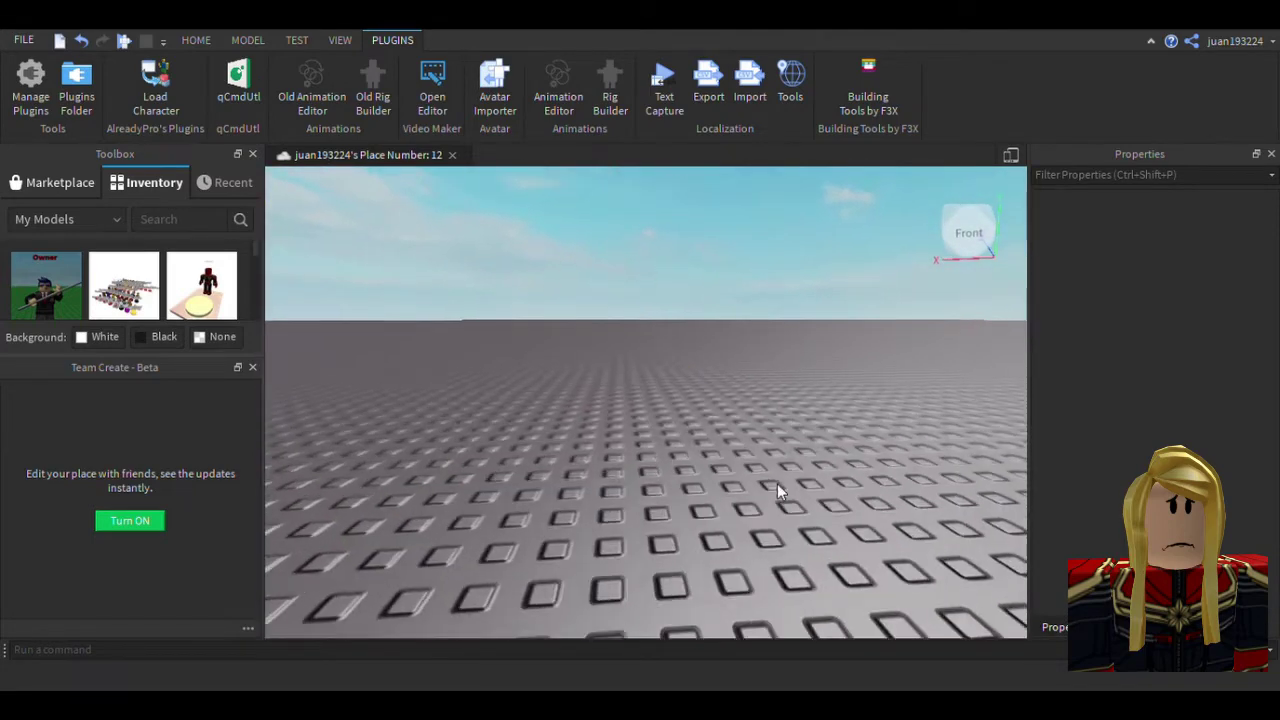
pyautogui.scroll(-6, 777, 483)
pyautogui.scroll(4, 777, 483)
pyautogui.moveTo(777, 483); pyautogui.dragTo(777, 483, button='right')
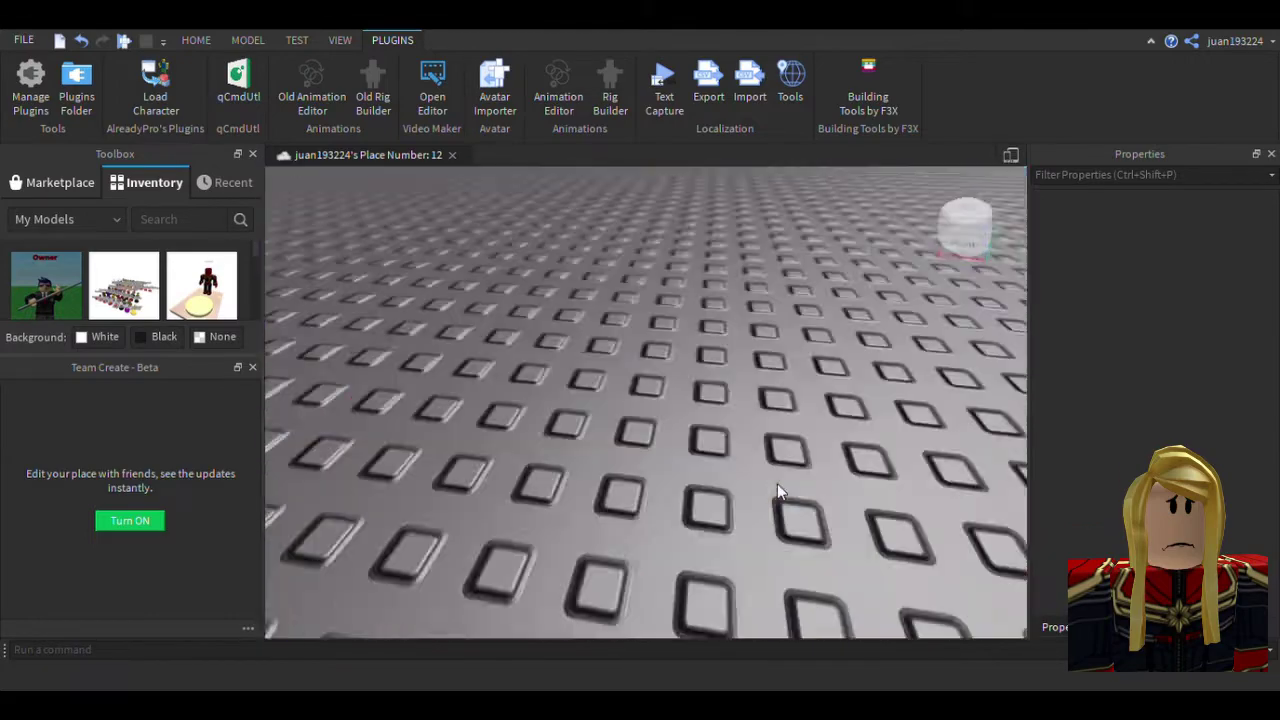
pyautogui.scroll(-6, 777, 483)
pyautogui.scroll(6, 777, 483)
pyautogui.scroll(-5, 777, 483)
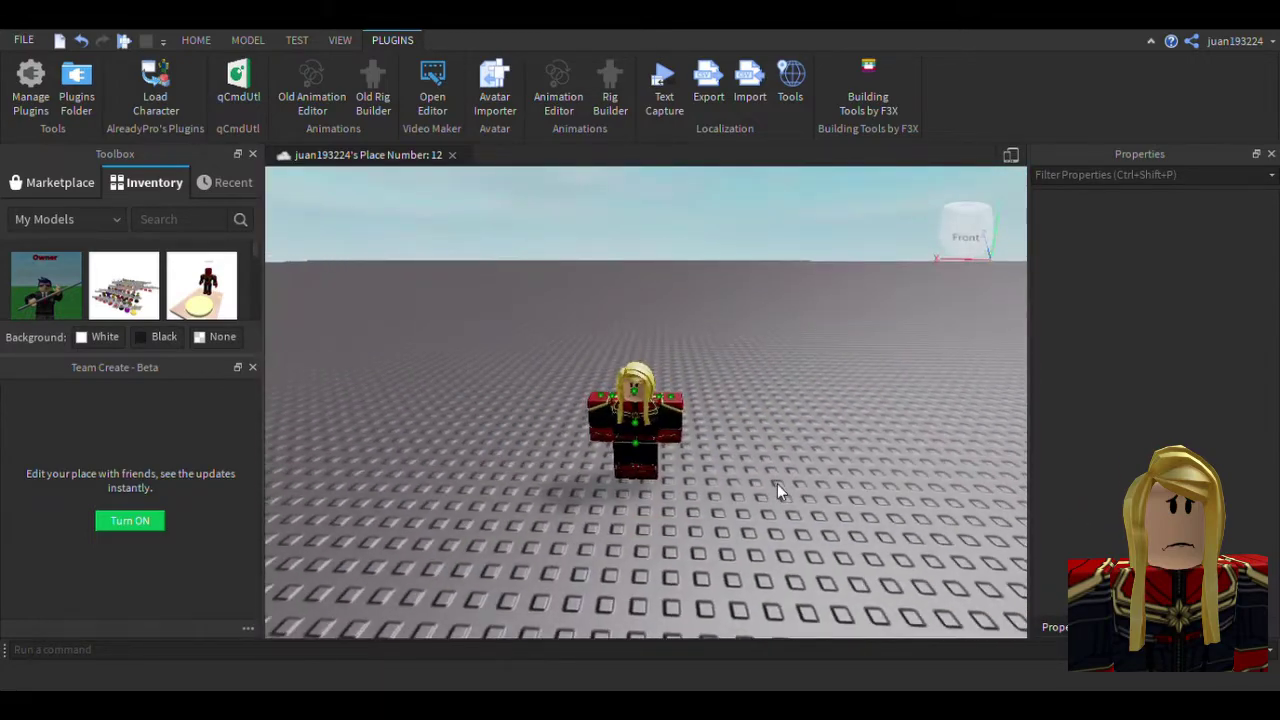
pyautogui.scroll(3, 777, 483)
pyautogui.scroll(-3, 777, 483)
pyautogui.scroll(5, 777, 483)
pyautogui.scroll(-5, 777, 483)
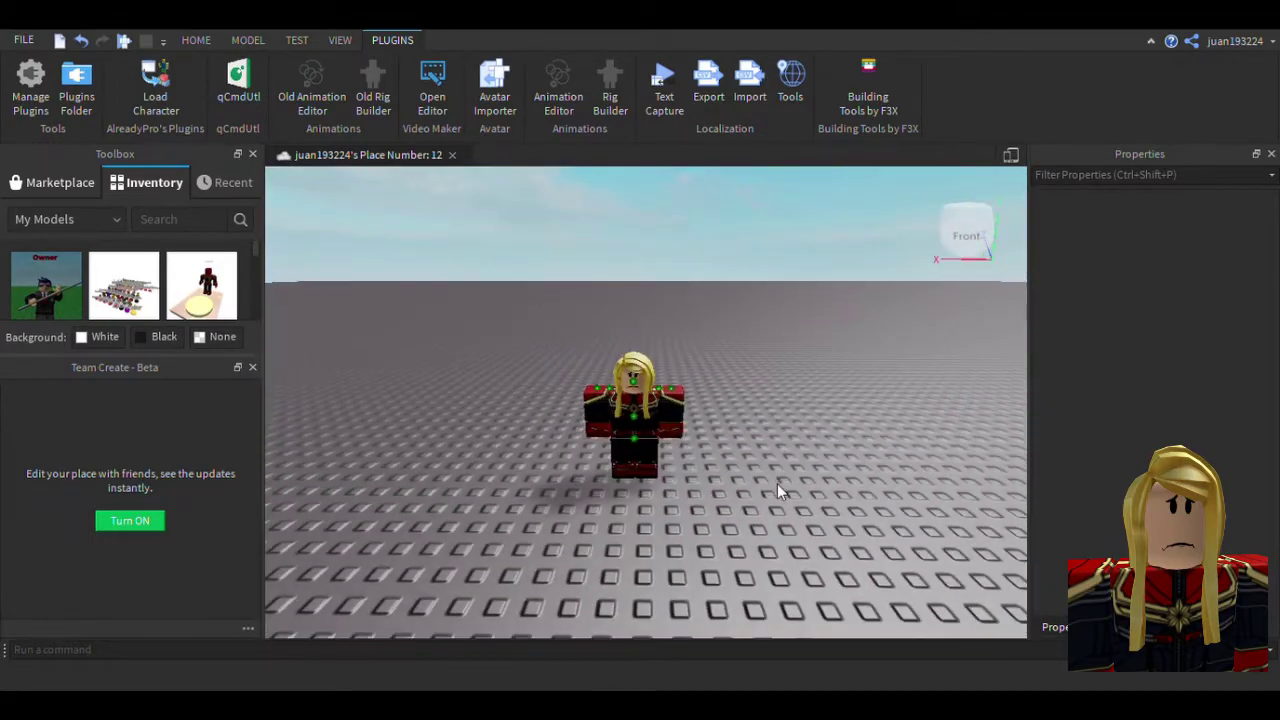
# - Browse the Marketplace models and search them for "Fedora"
pyautogui.click(53, 184)
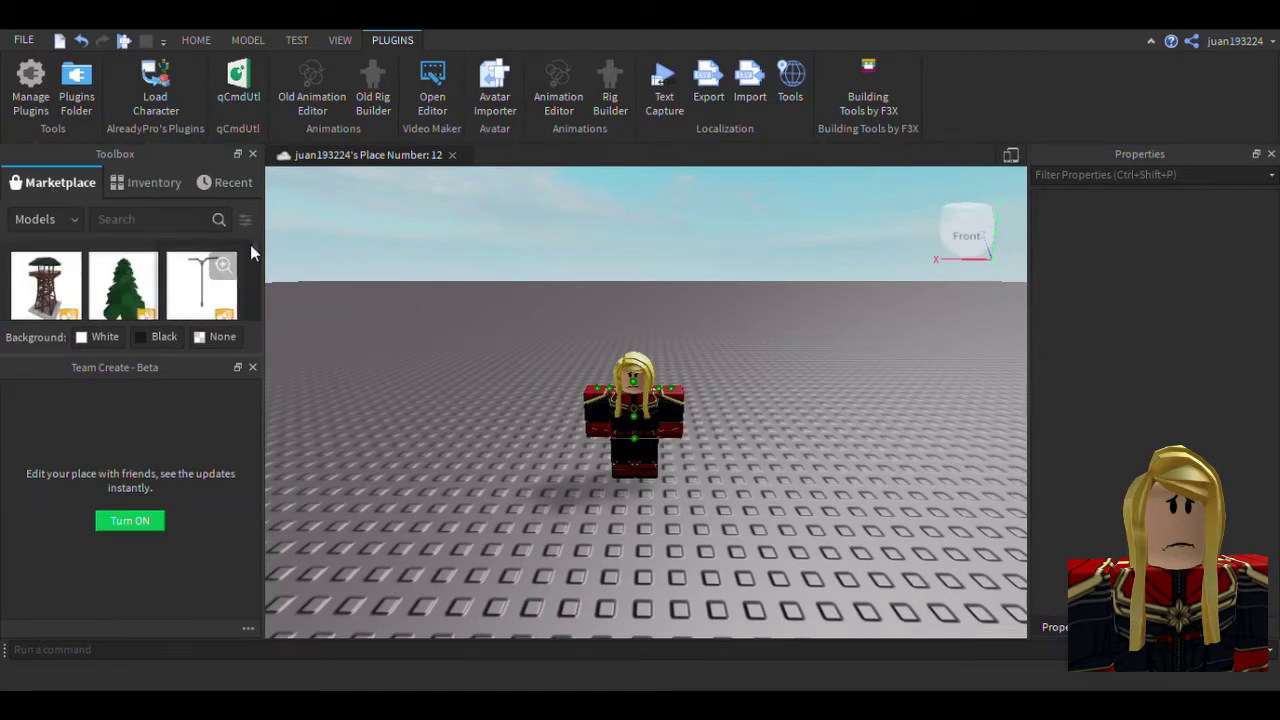
pyautogui.scroll(-2, 258, 278)
pyautogui.scroll(-5, 258, 272)
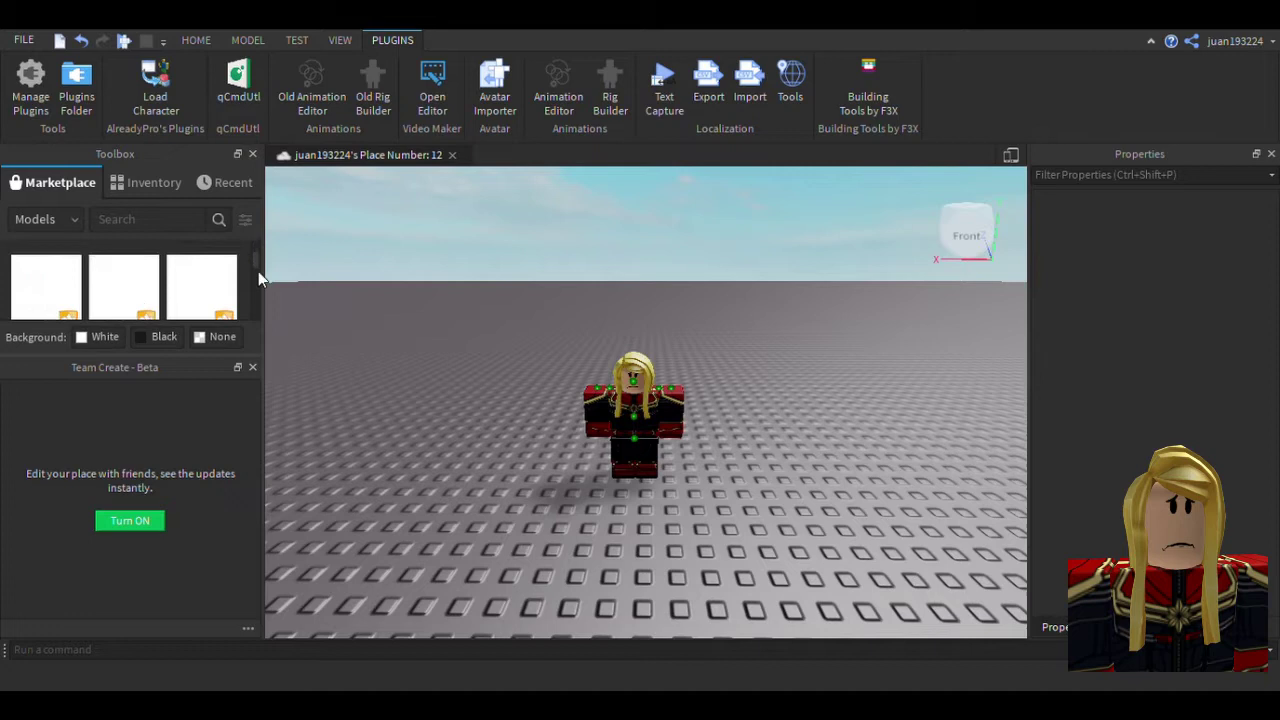
pyautogui.scroll(-2, 256, 282)
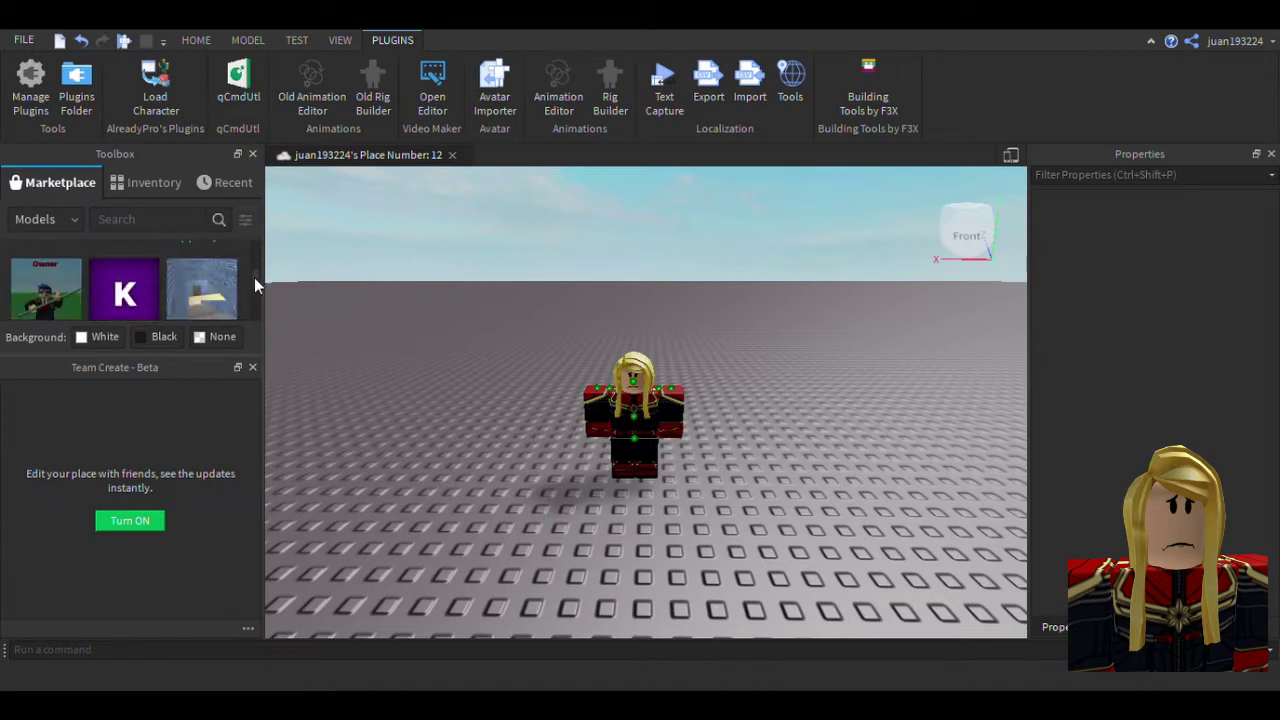
pyautogui.scroll(-6, 256, 280)
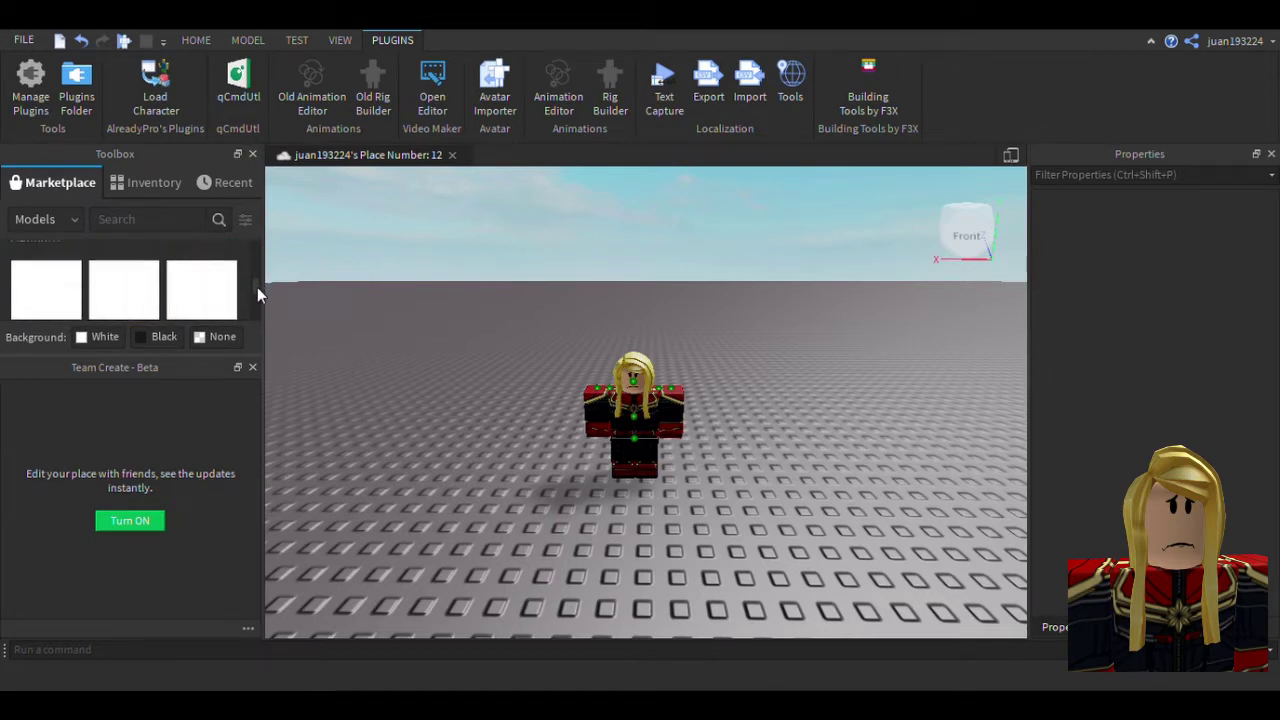
pyautogui.scroll(-6, 257, 288)
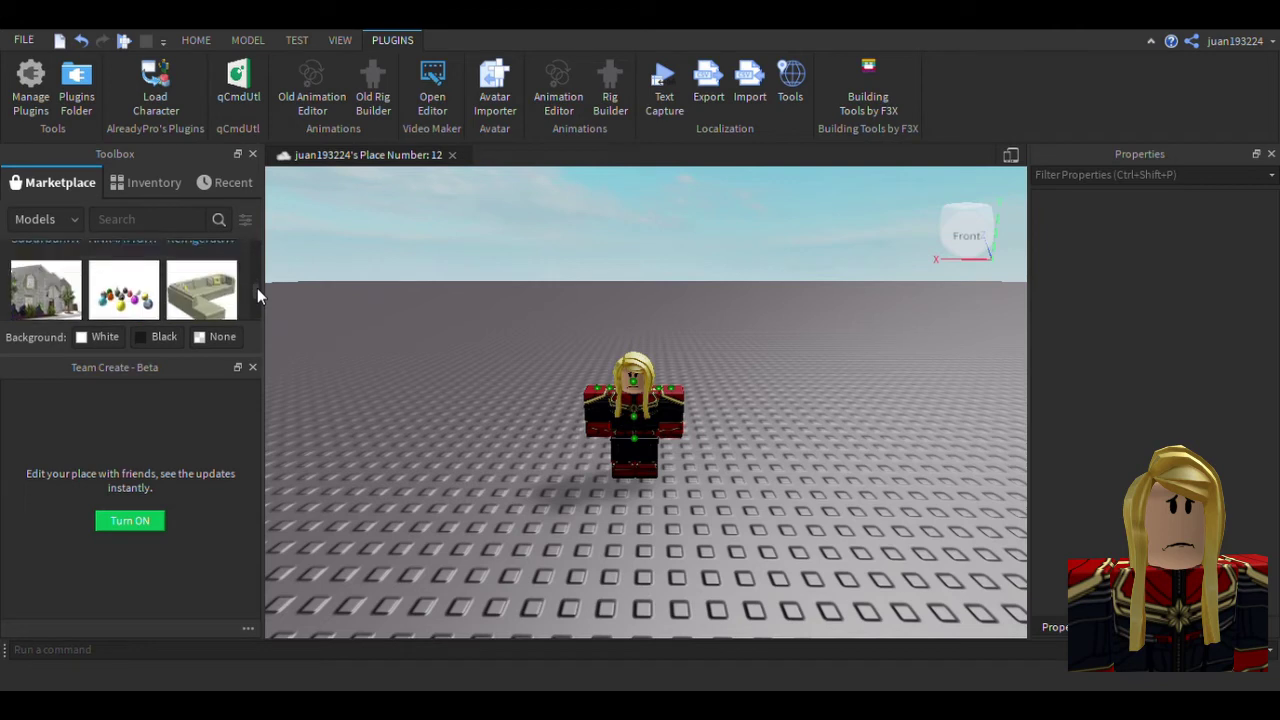
pyautogui.moveTo(258, 276); pyautogui.dragTo(250, 243)
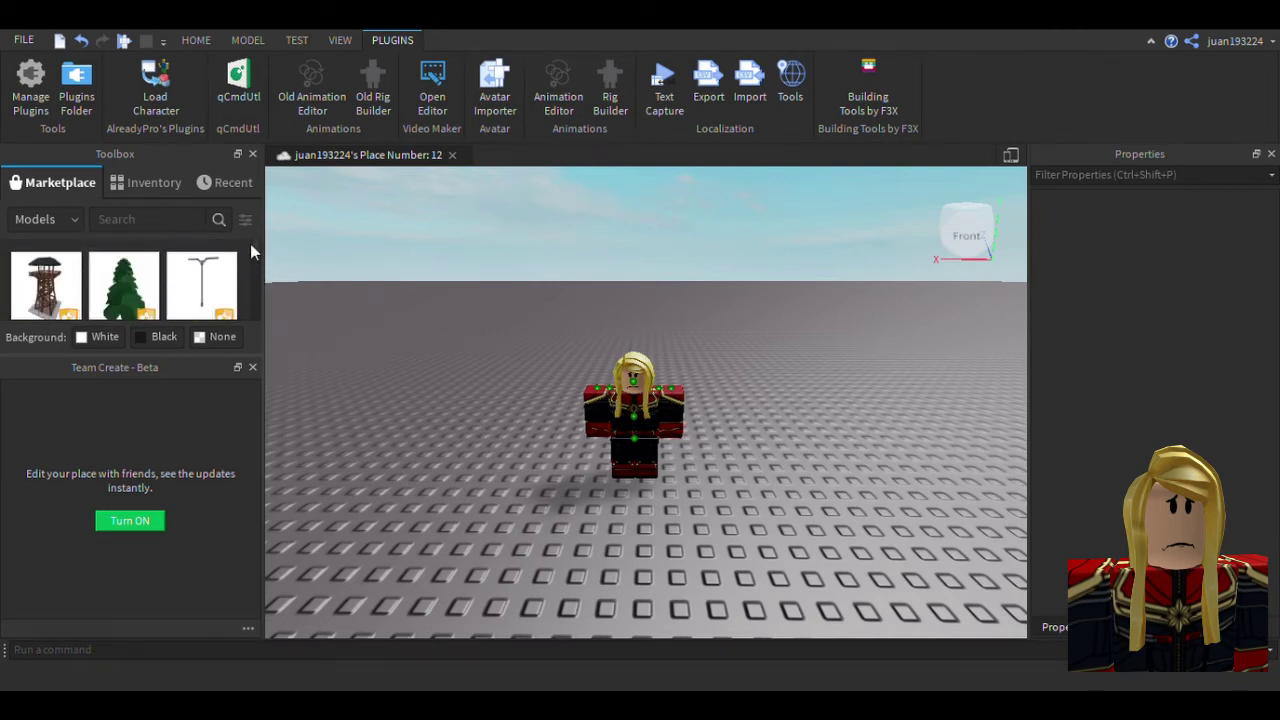
pyautogui.click(146, 228)
pyautogui.write('Fe')
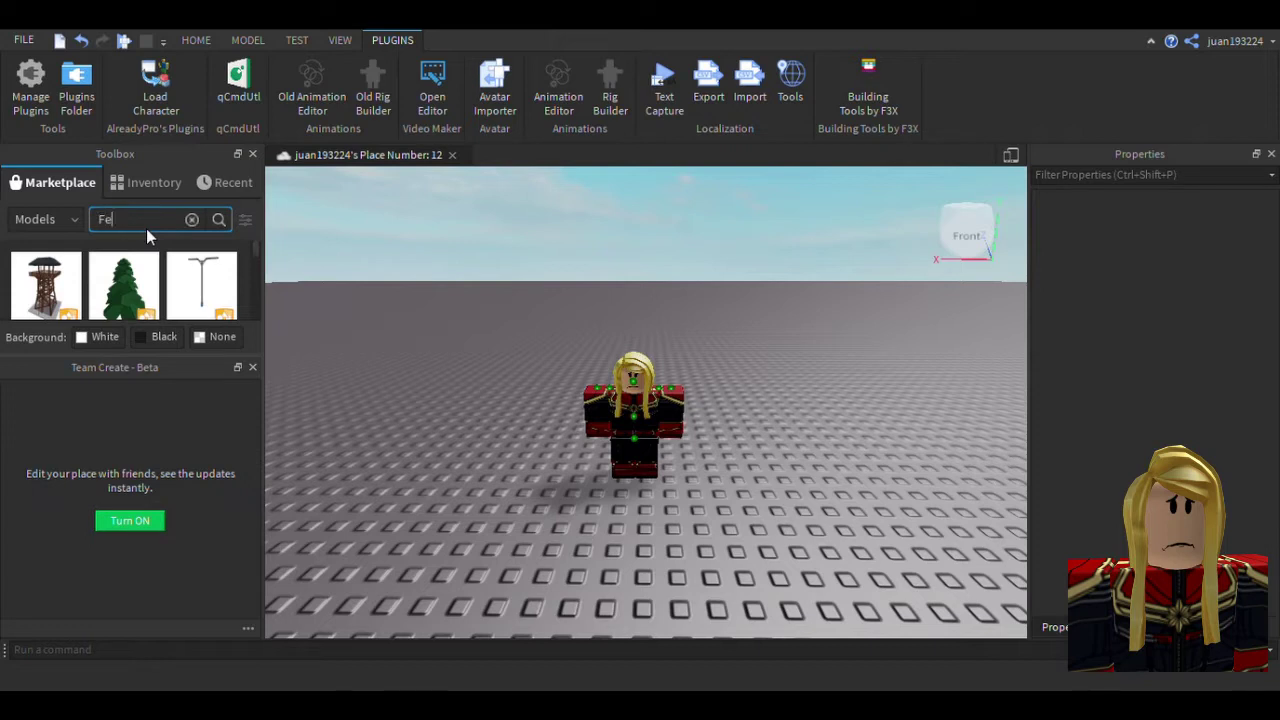
pyautogui.write('dora')
pyautogui.press('Return')
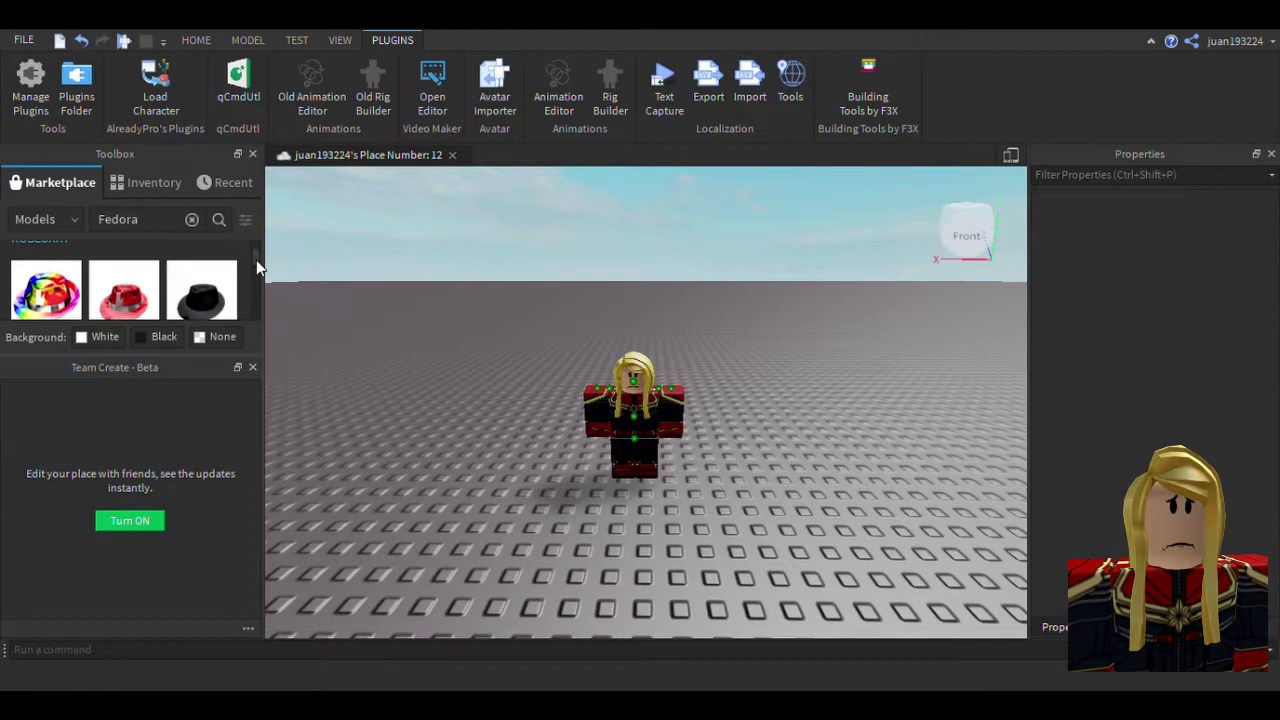
# - Insert the [Free] Rainbow Sparkle Time Fedora into the scene and place it by the character's head
pyautogui.scroll(-3, 256, 258)
pyautogui.scroll(-1, 257, 260)
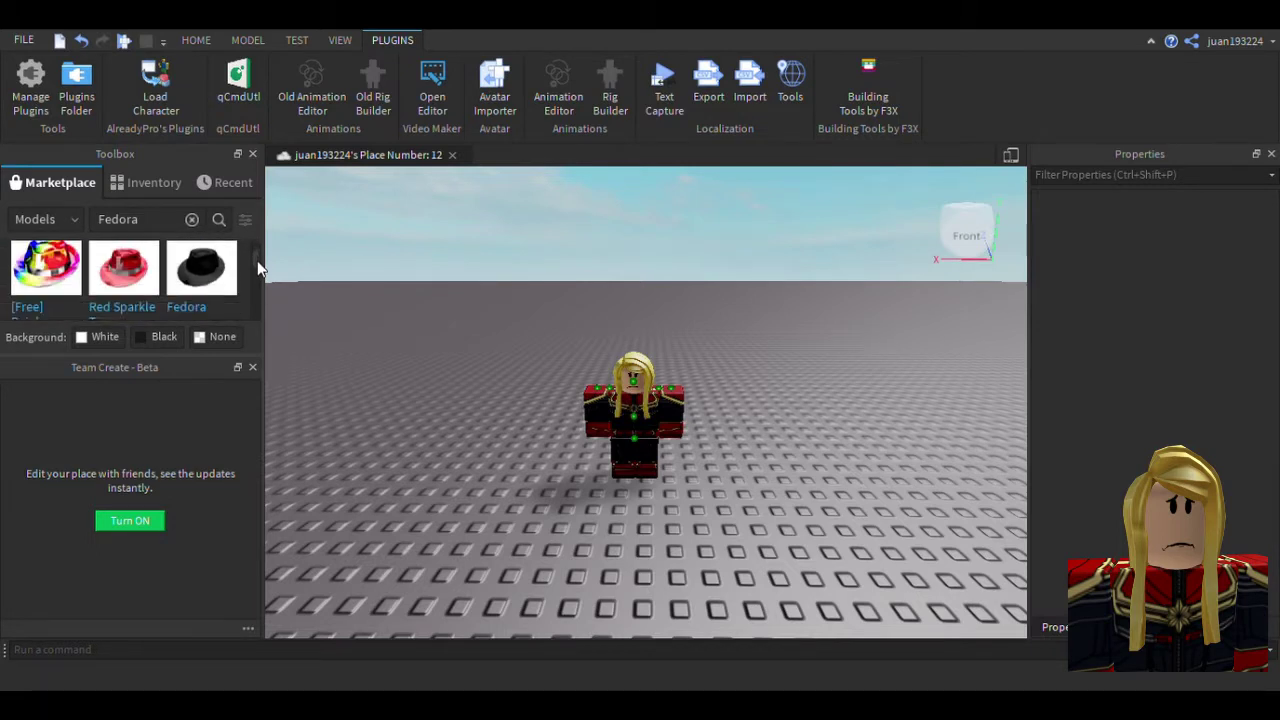
pyautogui.moveTo(46, 267); pyautogui.dragTo(607, 502)
pyautogui.moveTo(704, 426); pyautogui.dragTo(644, 350)
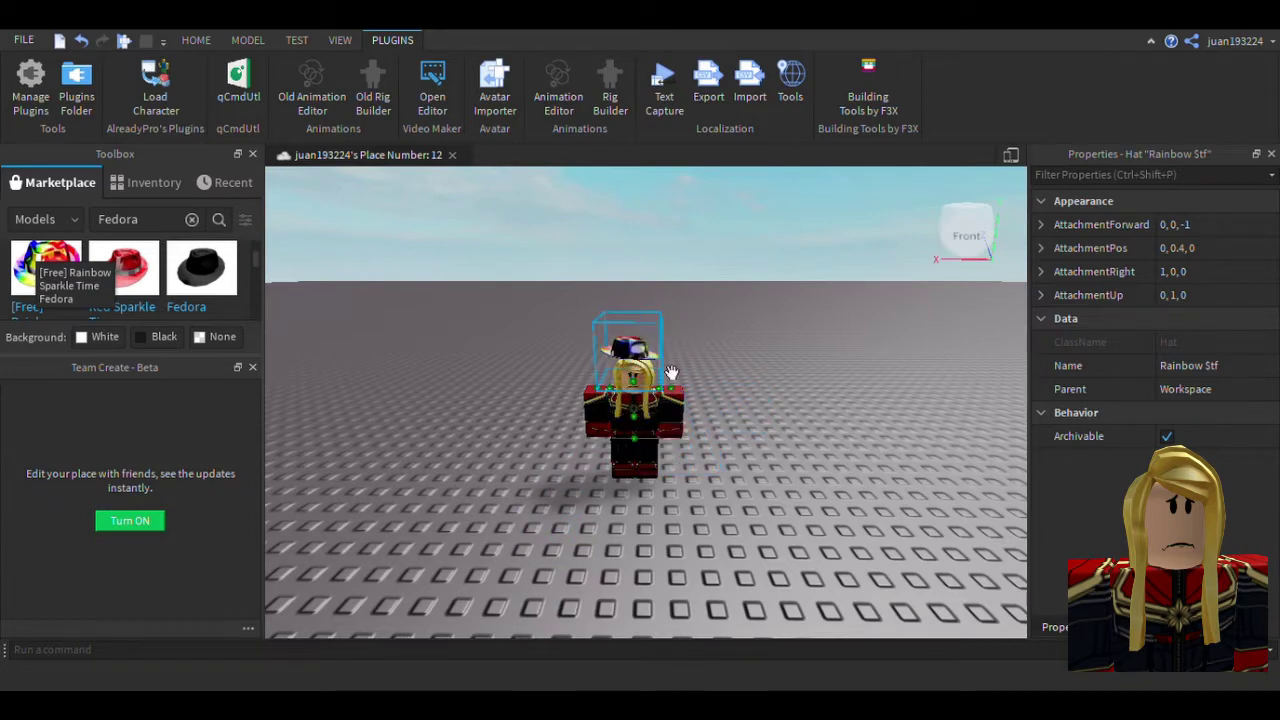
# - Try to fit the rainbow fedora onto the character's head freehand, and set it down on the baseplate beside the character
pyautogui.scroll(5, 671, 372)
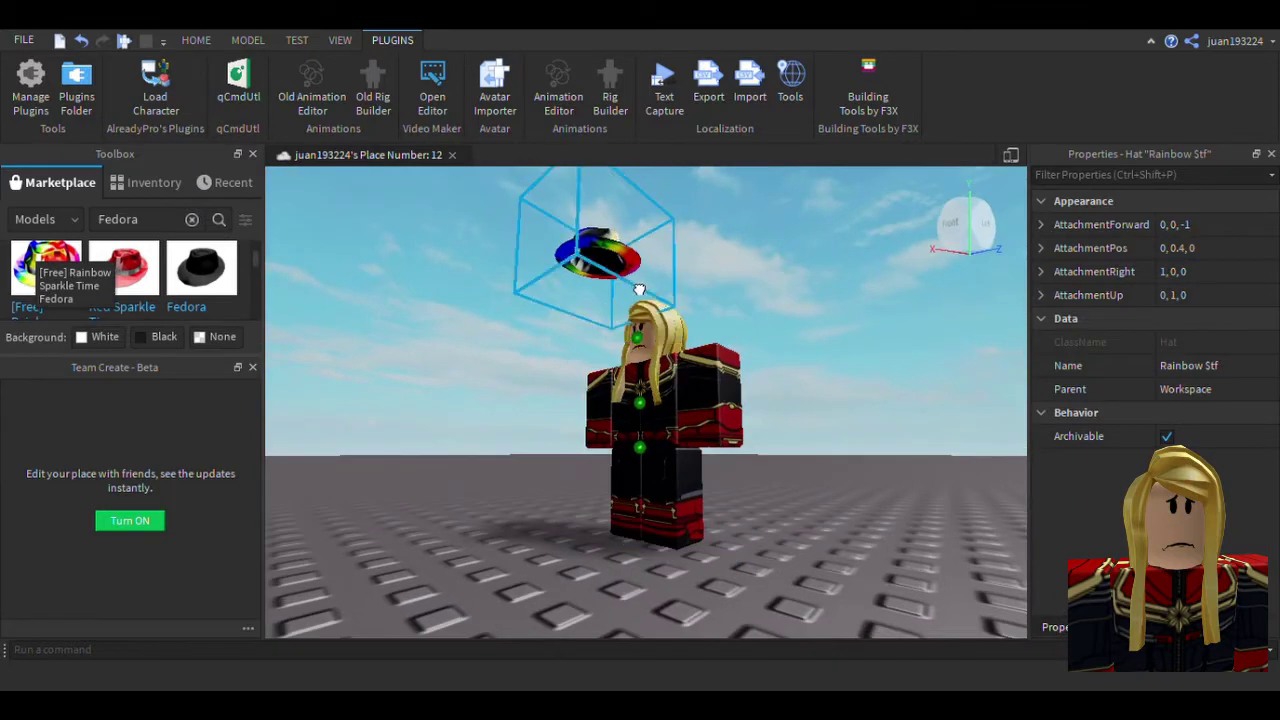
pyautogui.click(655, 301)
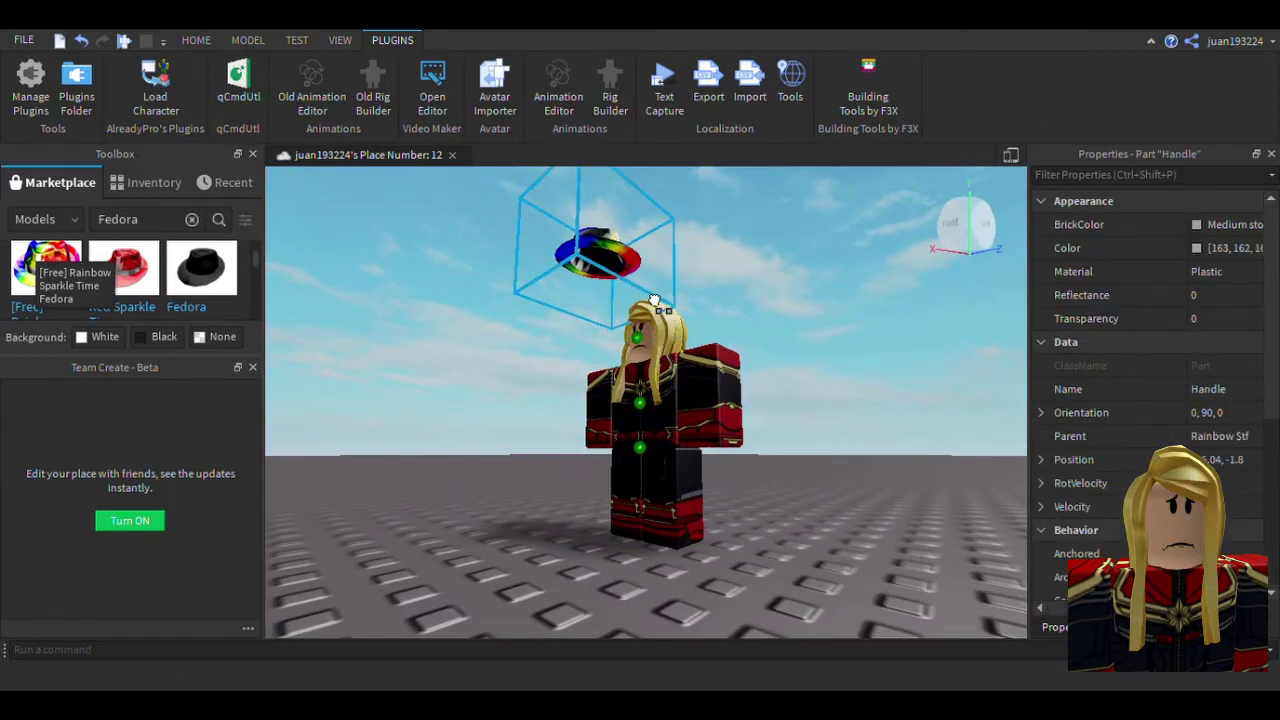
pyautogui.moveTo(655, 301); pyautogui.dragTo(676, 262)
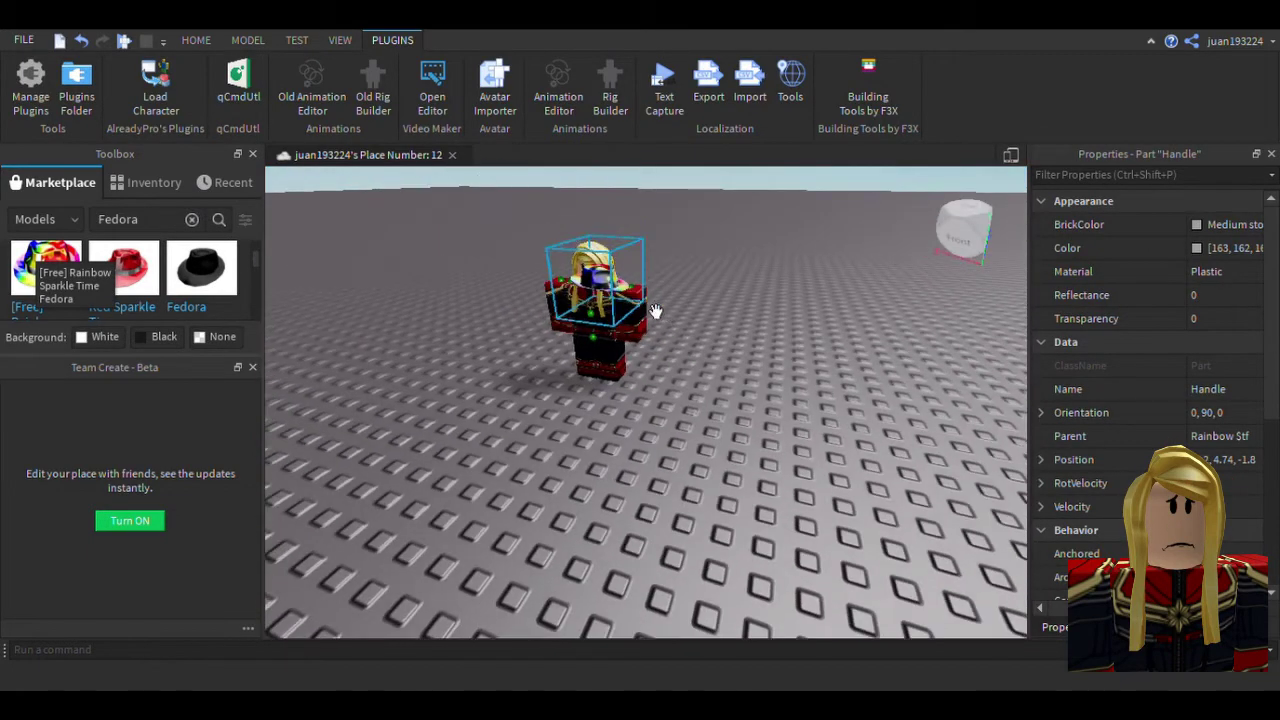
pyautogui.moveTo(592, 270); pyautogui.dragTo(763, 354)
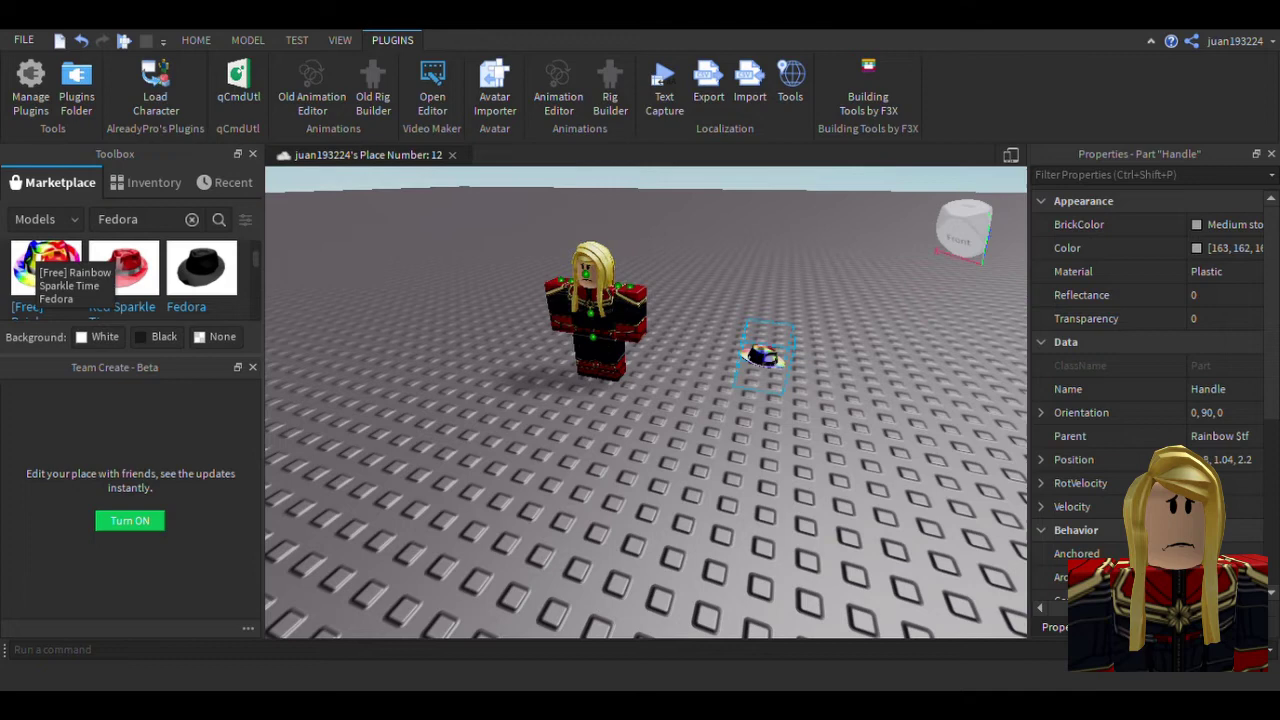
# - Bring up the qCmdUtl tools and move the whole rainbow fedora along the world axes to the character's head
pyautogui.click(238, 82)
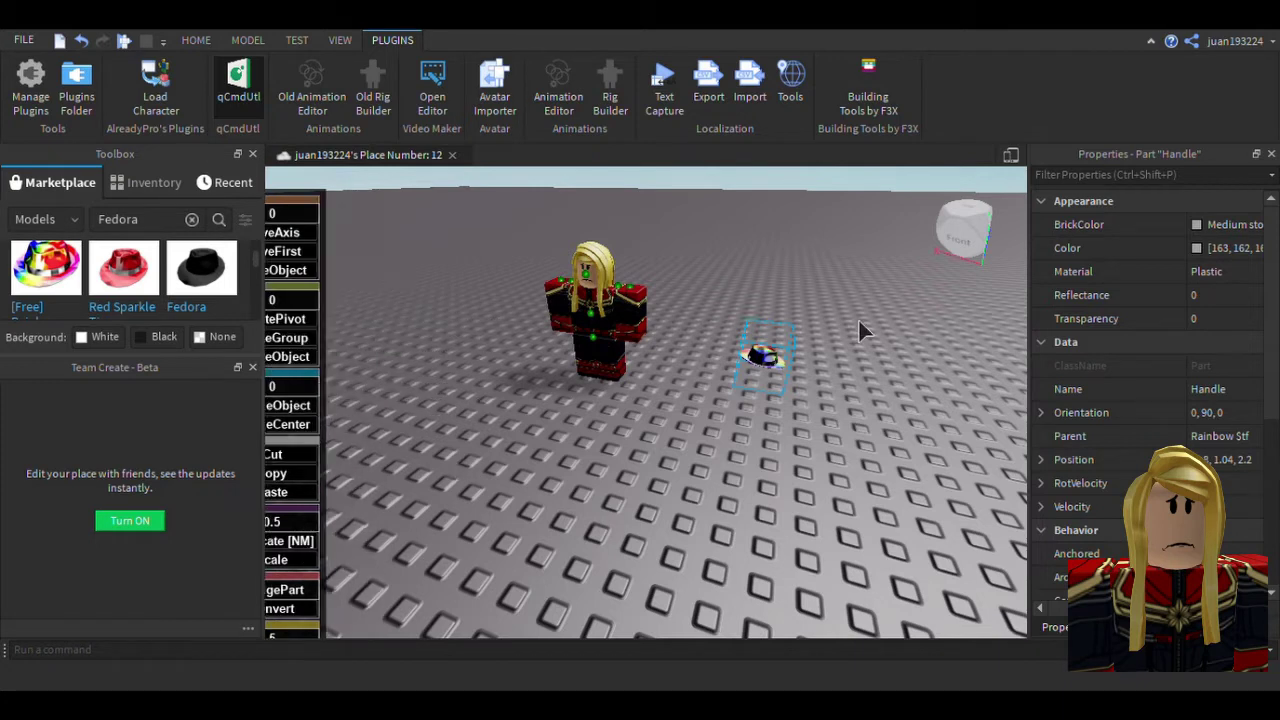
pyautogui.click(793, 392)
pyautogui.moveTo(362, 276)
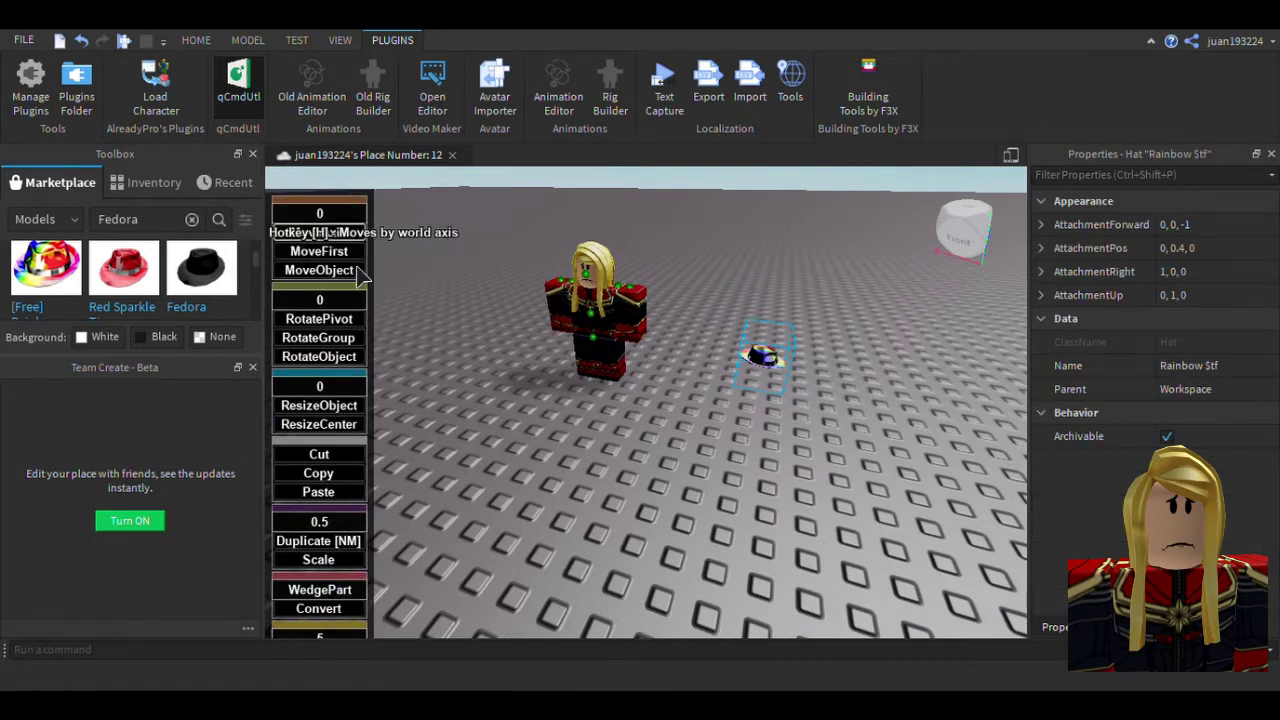
pyautogui.click(357, 268)
pyautogui.moveTo(725, 380); pyautogui.dragTo(603, 443)
pyautogui.moveTo(592, 289); pyautogui.dragTo(598, 183)
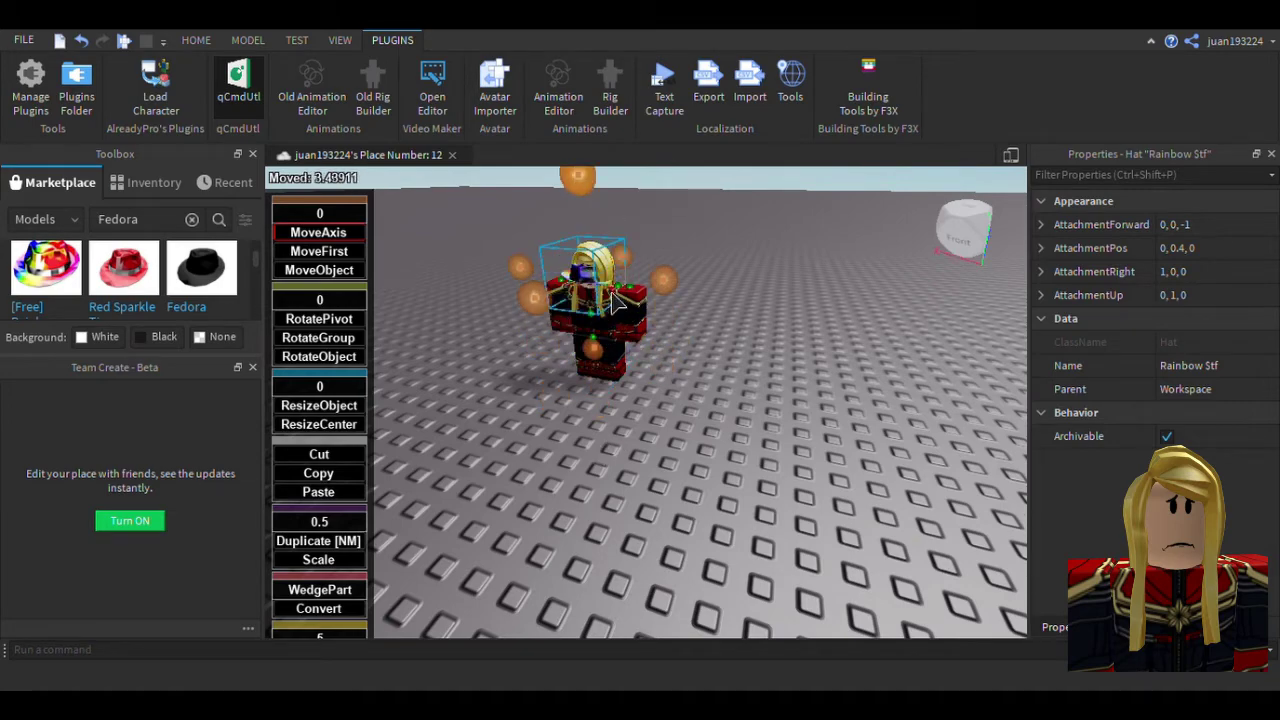
pyautogui.scroll(5, 620, 298)
pyautogui.scroll(-8, 611, 292)
pyautogui.scroll(3, 419, 417)
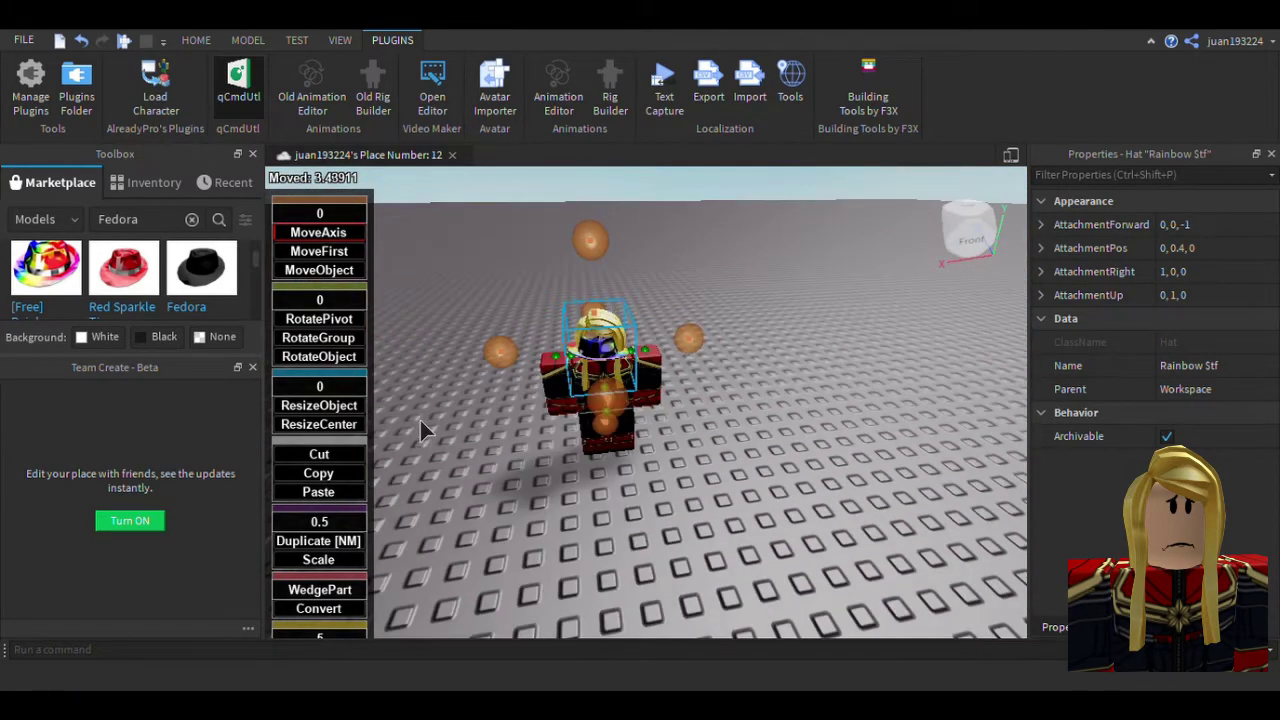
# - Rotate the rainbow fedora as a group, raise it on top of the character's head with fine MoveFirst adjustments, and deselect it
pyautogui.click(318, 337)
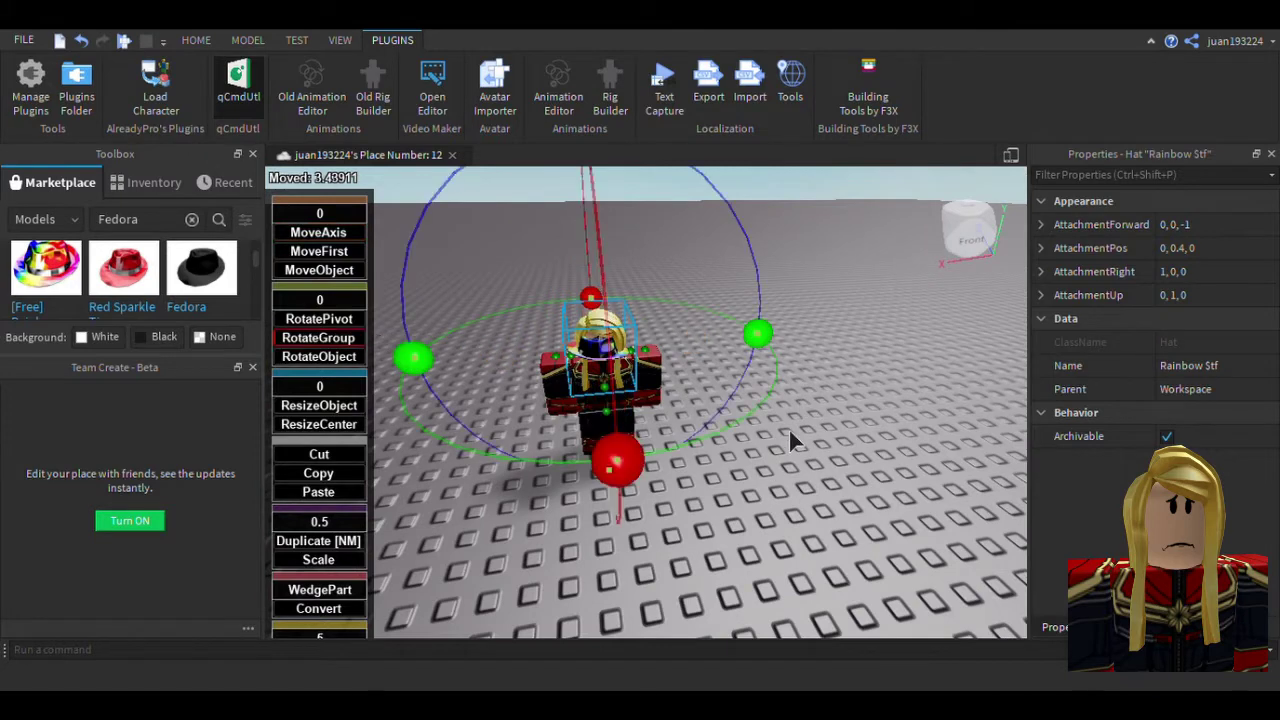
pyautogui.moveTo(788, 427); pyautogui.dragTo(629, 487)
pyautogui.click(318, 251)
pyautogui.moveTo(620, 268); pyautogui.dragTo(625, 235)
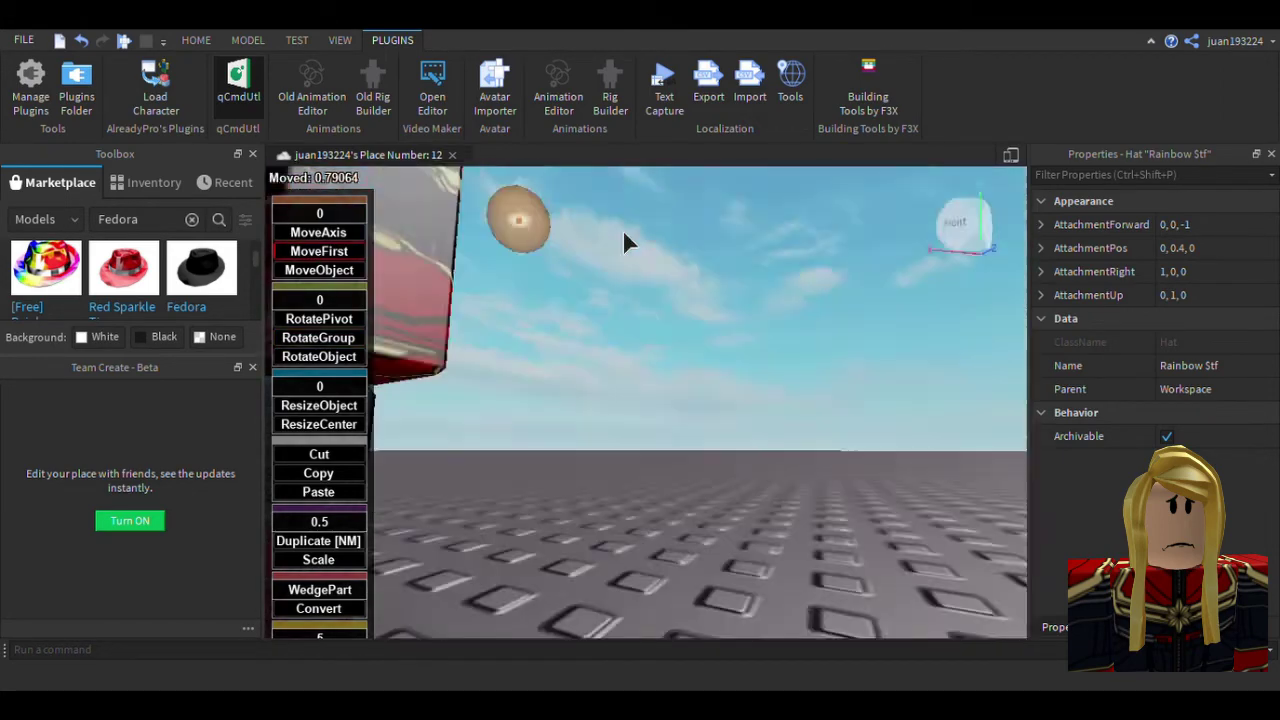
pyautogui.moveTo(624, 233); pyautogui.dragTo(700, 254, button='right')
pyautogui.scroll(-3, 622, 231)
pyautogui.scroll(-3, 700, 254)
pyautogui.moveTo(673, 259); pyautogui.dragTo(643, 282)
pyautogui.scroll(-3, 690, 284)
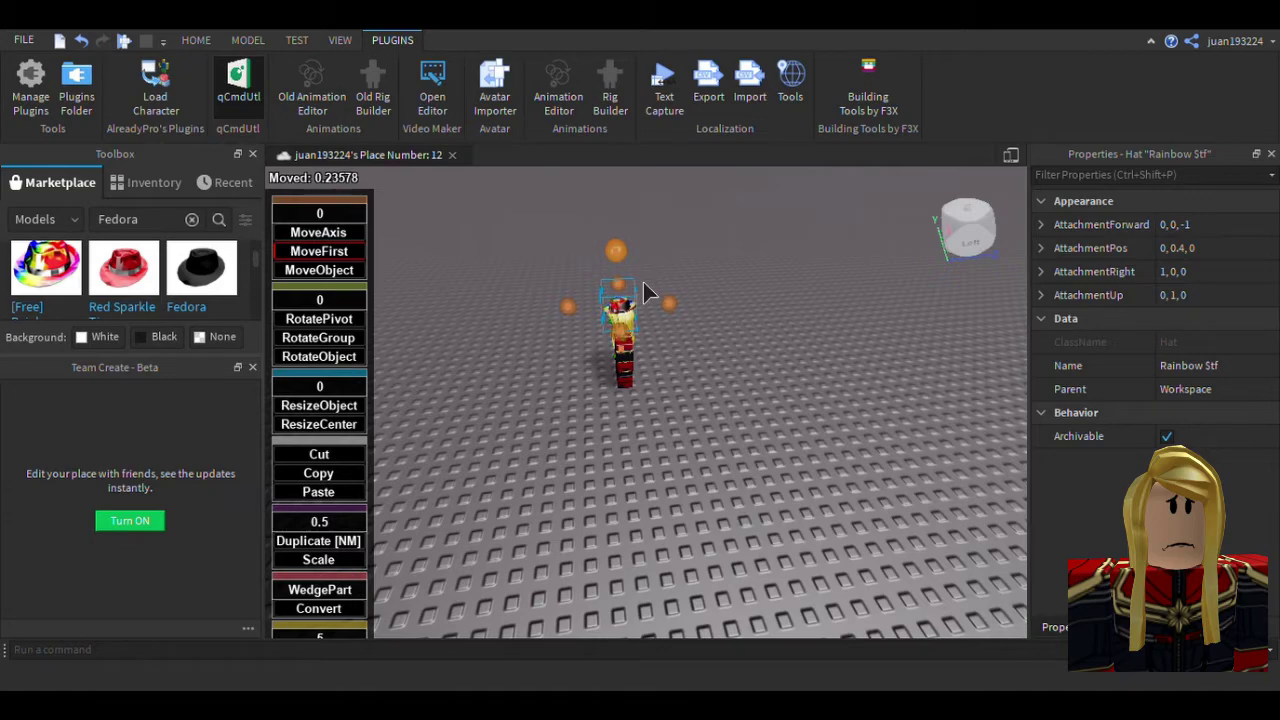
pyautogui.click(770, 296)
# - Examine how the rainbow fedora sits on the character's head, close up and from a distance
pyautogui.scroll(8, 773, 296)
pyautogui.moveTo(773, 296); pyautogui.dragTo(774, 298, button='right')
pyautogui.scroll(-10, 773, 296)
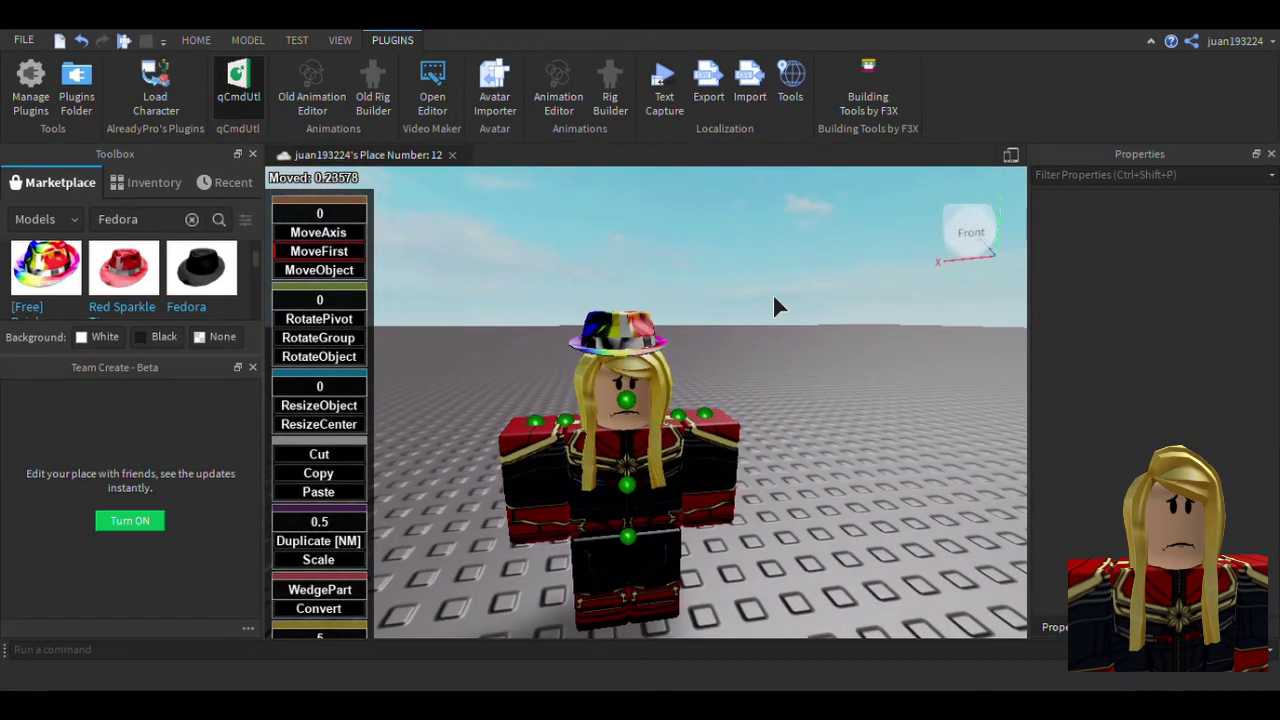
pyautogui.scroll(10, 772, 293)
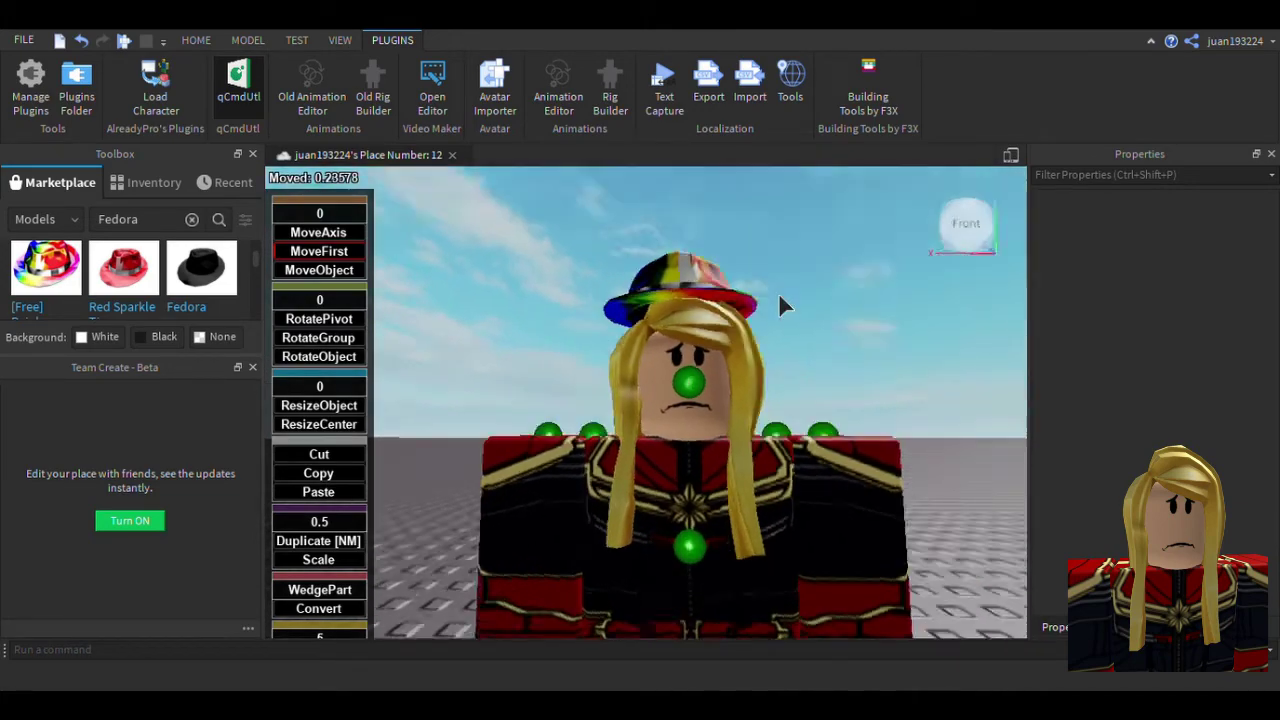
pyautogui.scroll(5, 775, 294)
pyautogui.scroll(-10, 773, 296)
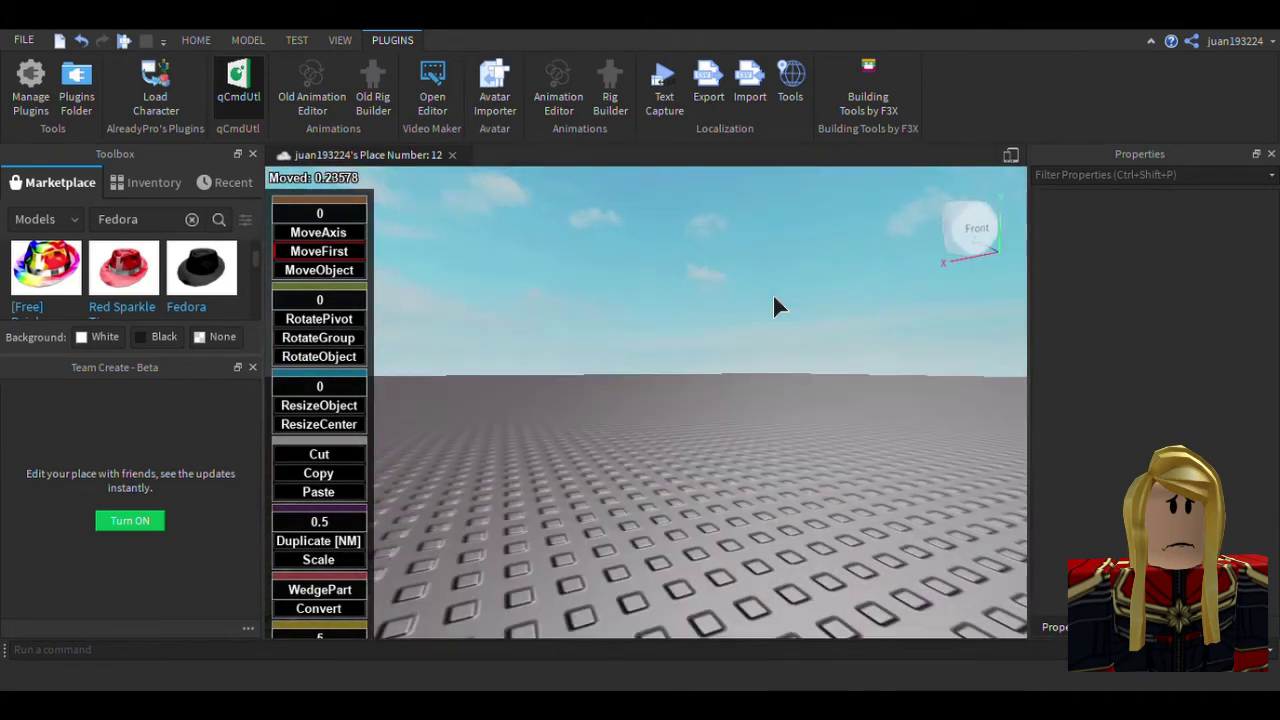
pyautogui.scroll(4, 772, 293)
pyautogui.scroll(-4, 772, 293)
pyautogui.scroll(8, 772, 293)
pyautogui.scroll(-10, 772, 293)
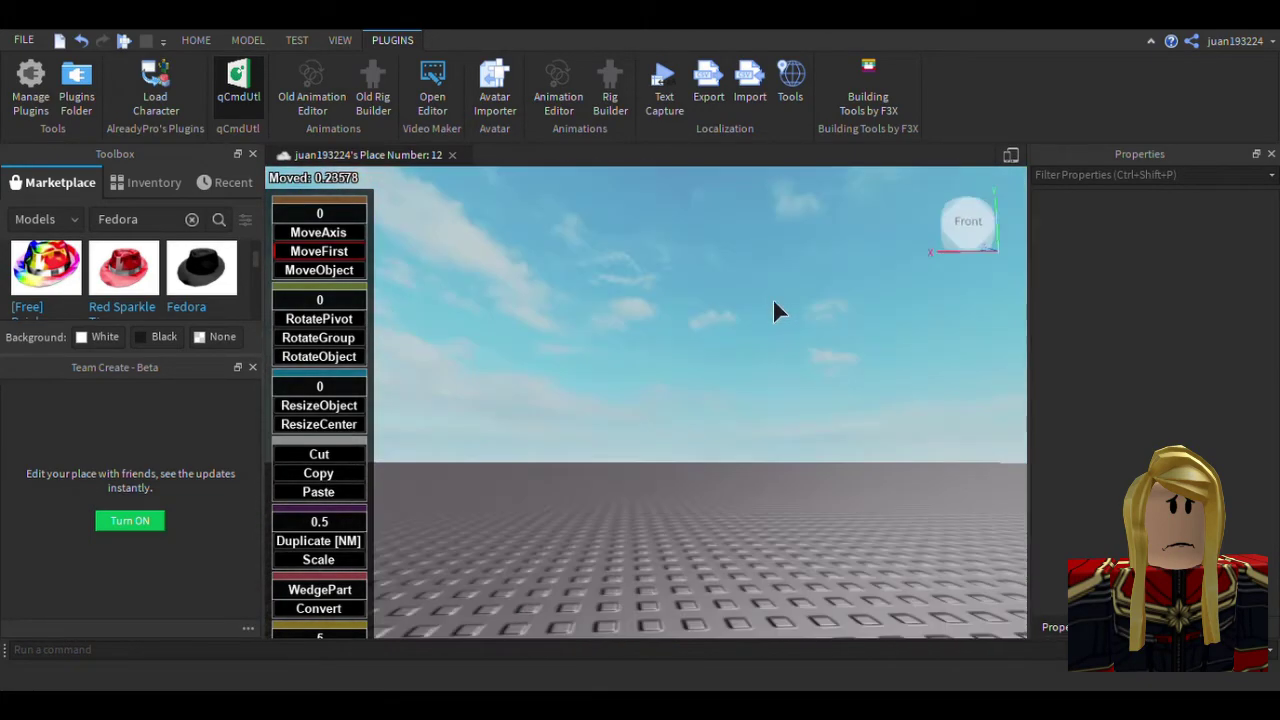
pyautogui.scroll(5, 772, 293)
pyautogui.scroll(8, 772, 293)
pyautogui.scroll(-8, 770, 311)
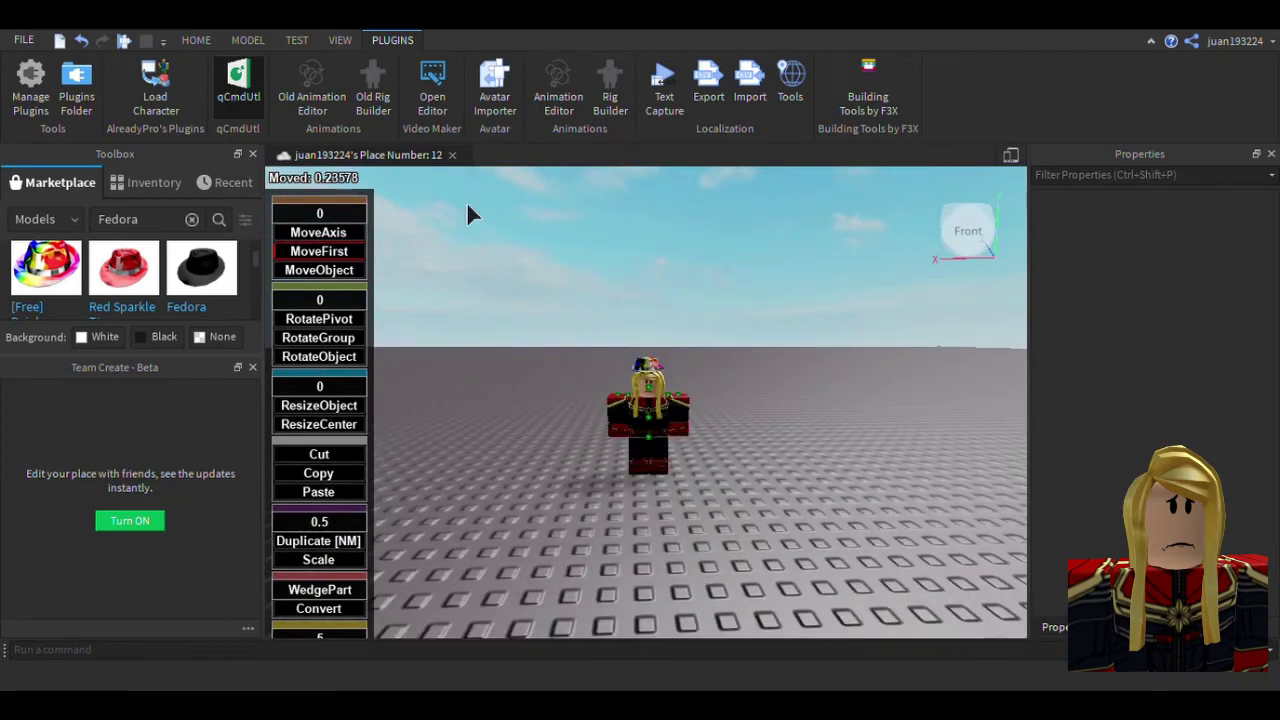
pyautogui.click(236, 85)
pyautogui.click(155, 80)
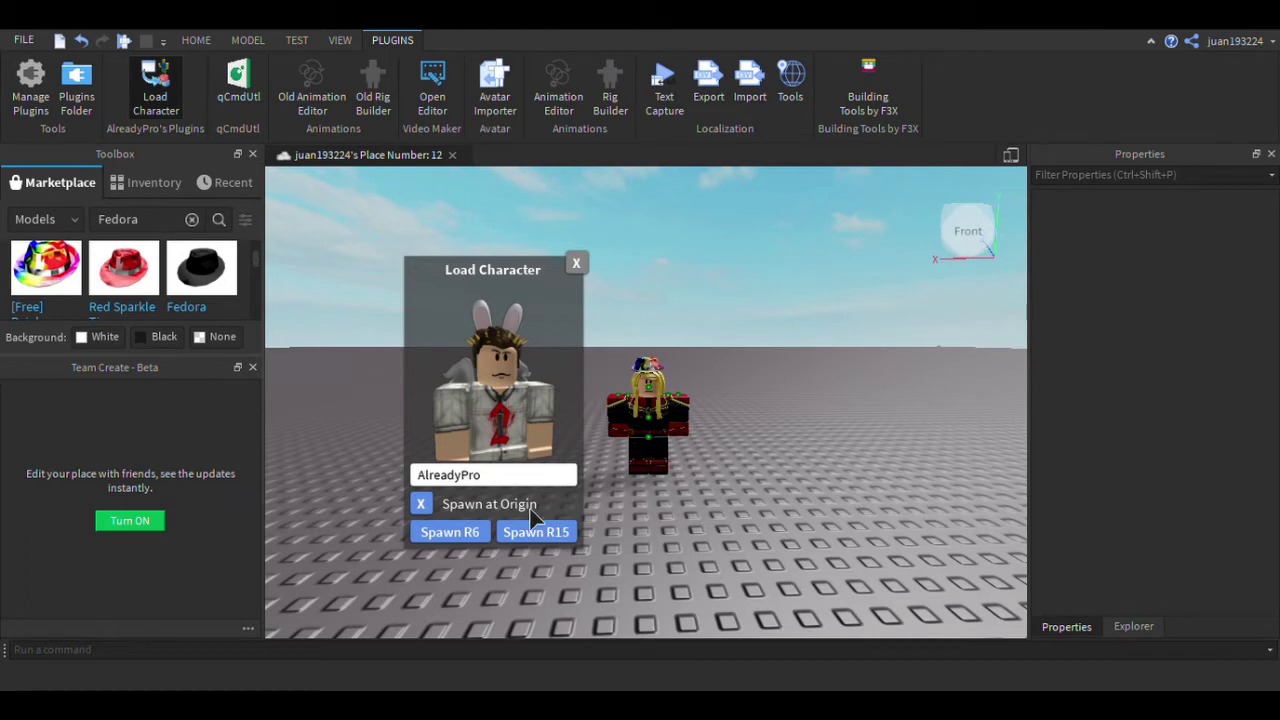
pyautogui.press('BackSpace')
pyautogui.press('BackSpace')
pyautogui.press('BackSpace')
pyautogui.press('BackSpace')
pyautogui.press('BackSpace')
pyautogui.press('BackSpace')
pyautogui.press('BackSpace')
pyautogui.press('BackSpace')
pyautogui.press('BackSpace')
pyautogui.press('BackSpace')
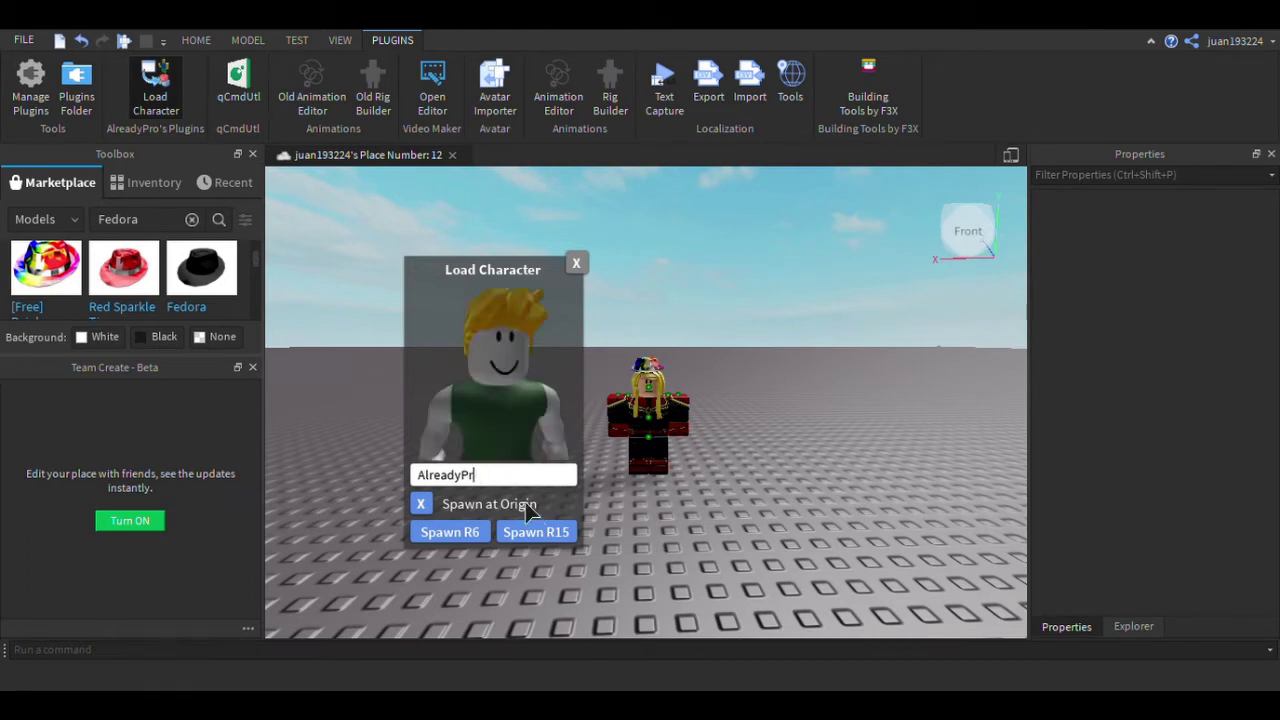
pyautogui.write('Ha')
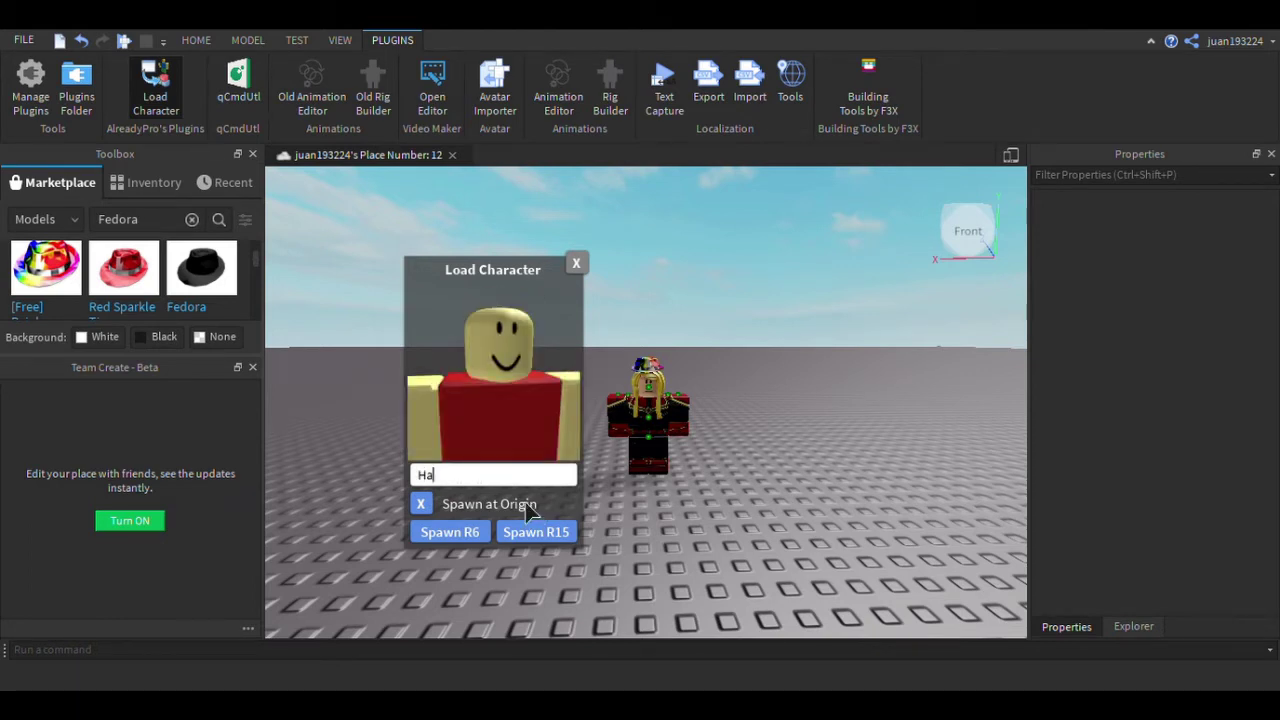
pyautogui.write('rella')
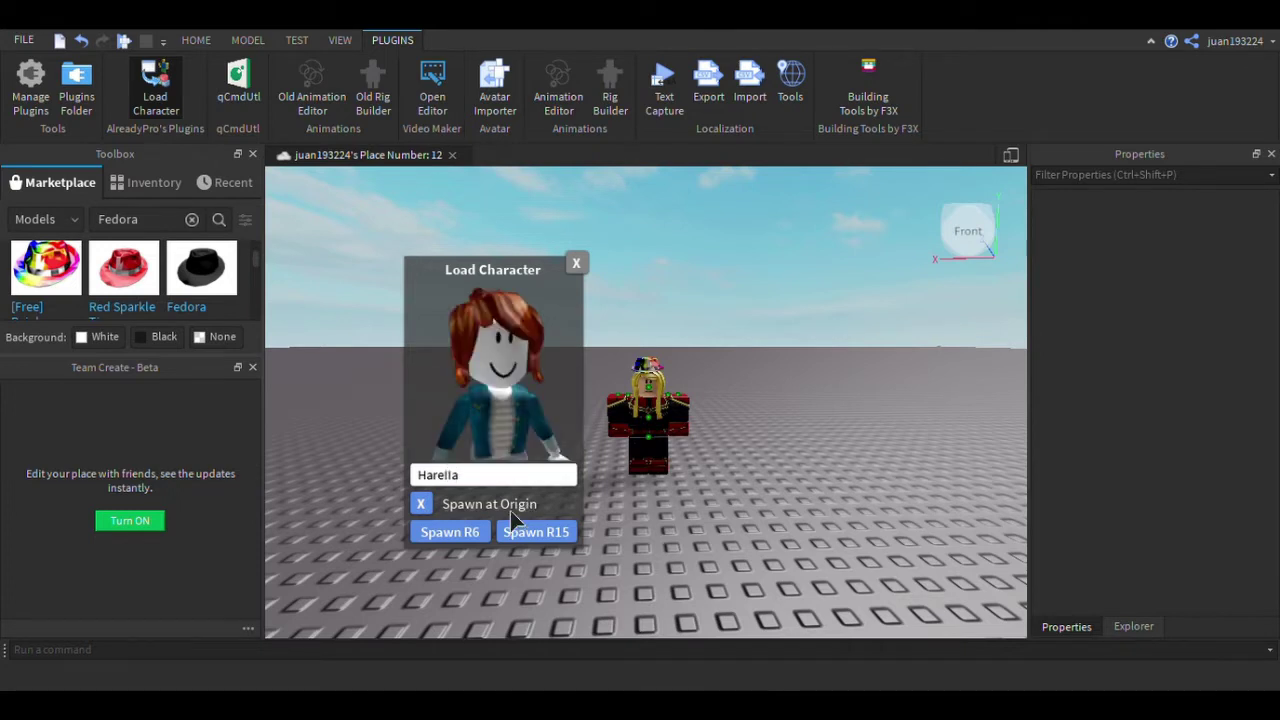
pyautogui.press('BackSpace')
pyautogui.press('BackSpace')
pyautogui.press('BackSpace')
pyautogui.press('BackSpace')
pyautogui.write('r')
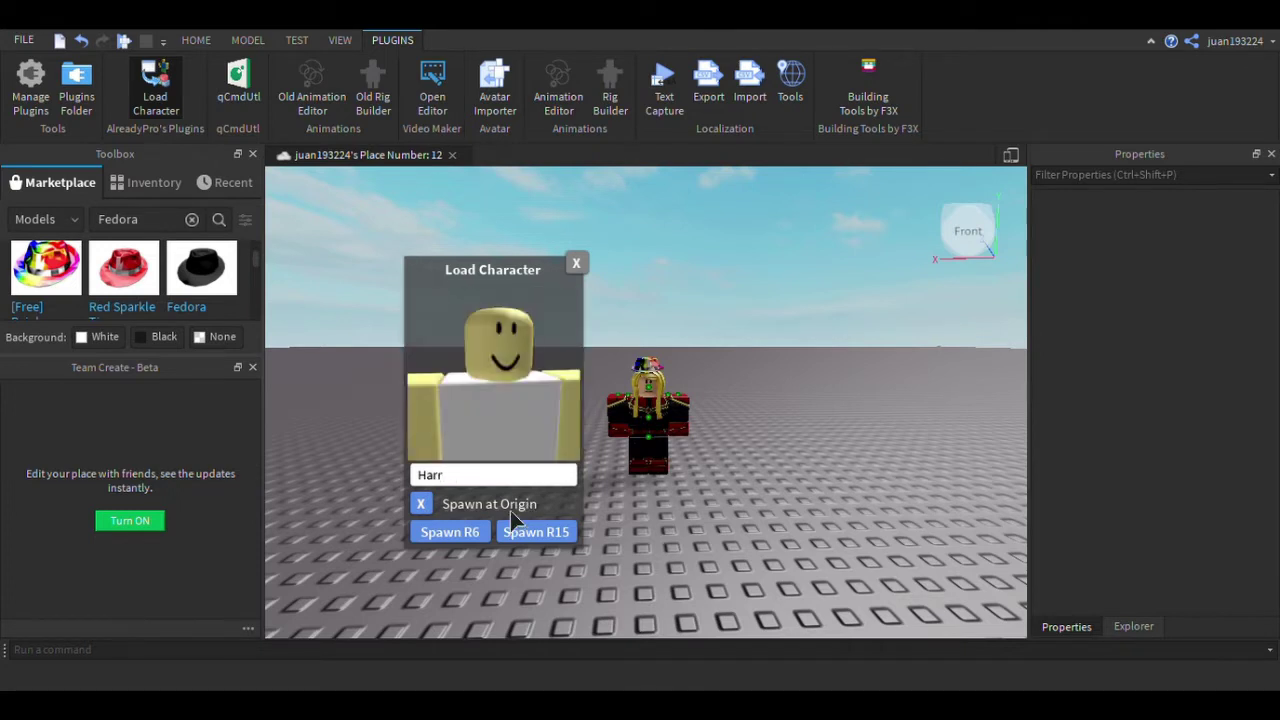
pyautogui.write('lla')
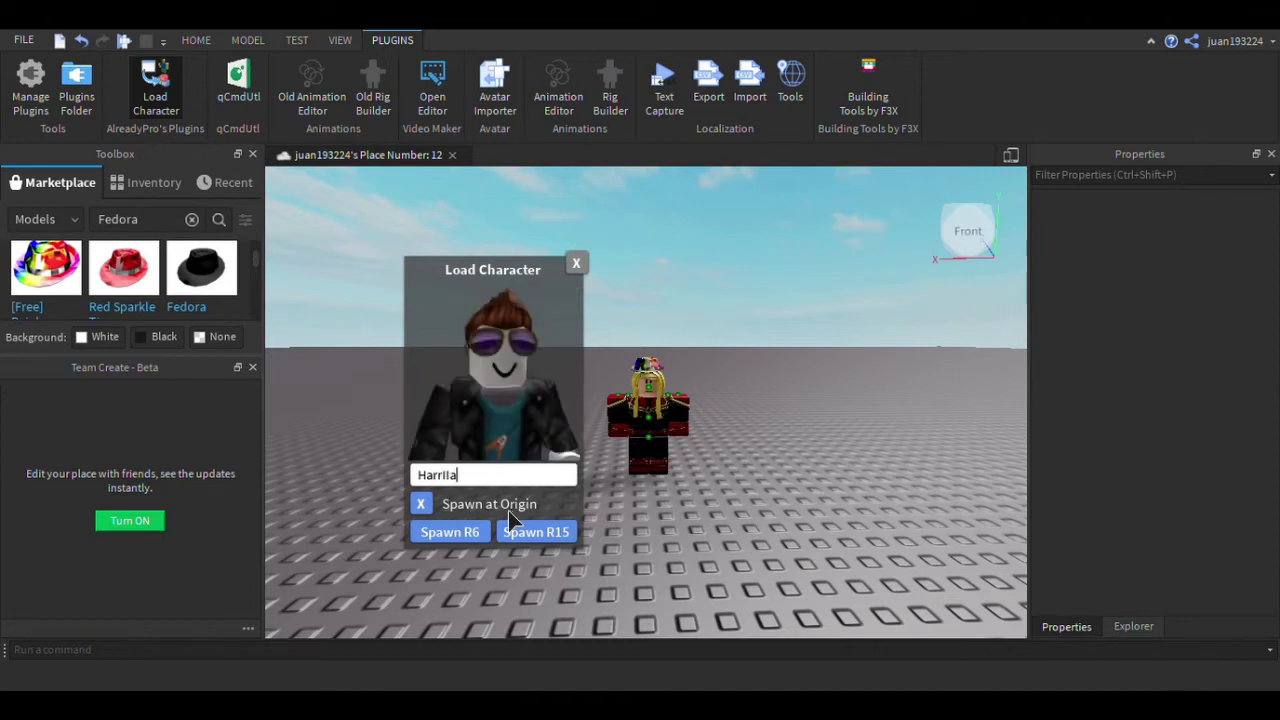
pyautogui.press('BackSpace')
pyautogui.write('e')
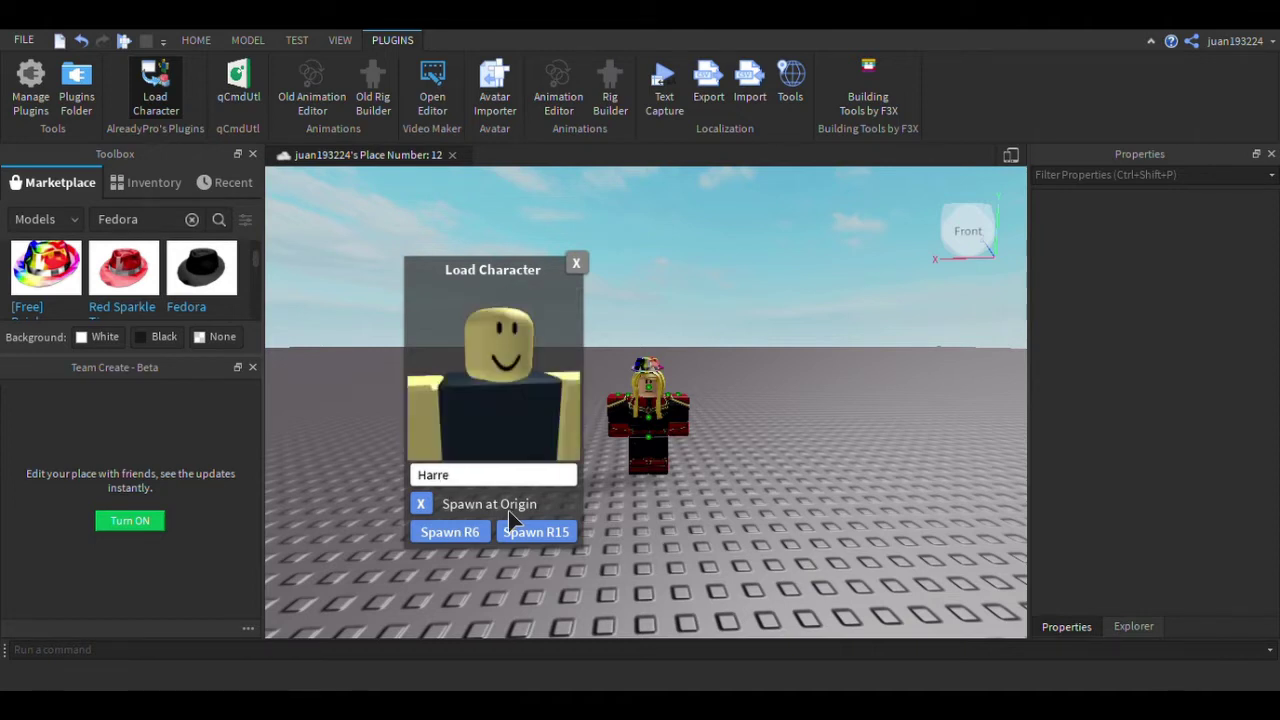
pyautogui.write('lla')
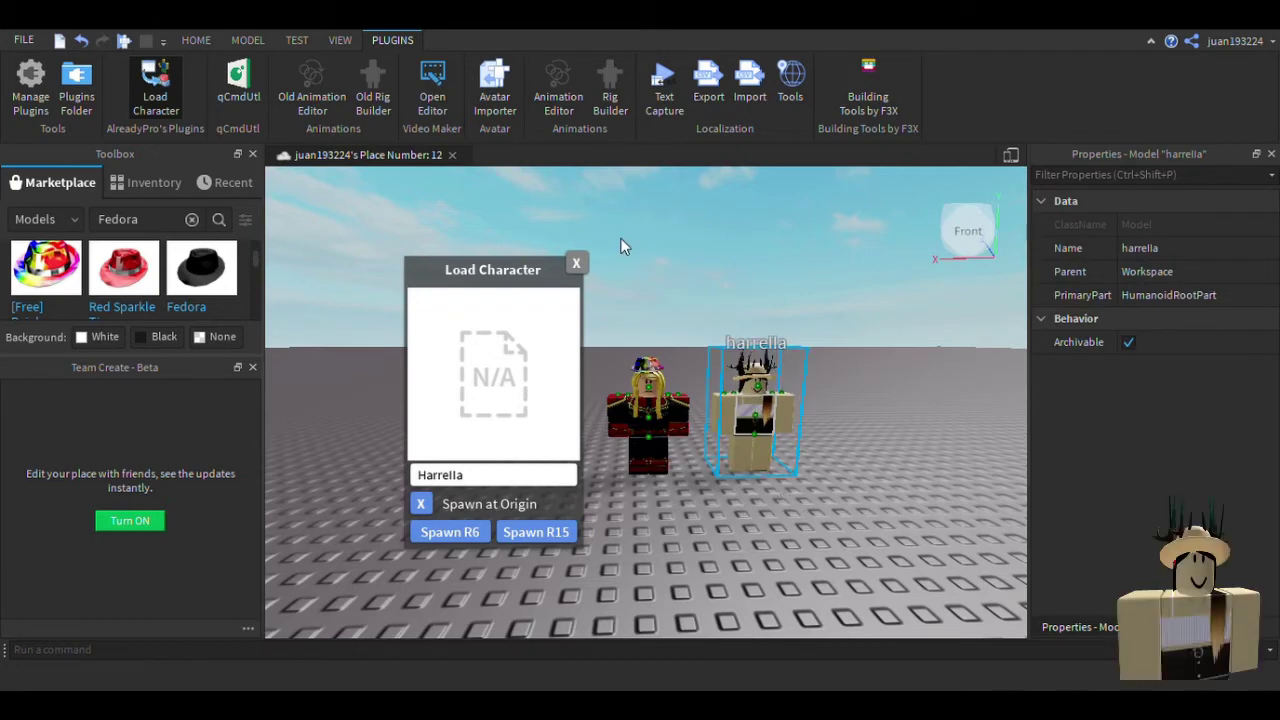
pyautogui.click(576, 263)
# - Find the Pink Sparkle Time Fedora among the Marketplace results and insert it in front of the harrella character
pyautogui.scroll(4, 635, 286)
pyautogui.moveTo(650, 285); pyautogui.dragTo(643, 287, button='right')
pyautogui.scroll(-3, 643, 287)
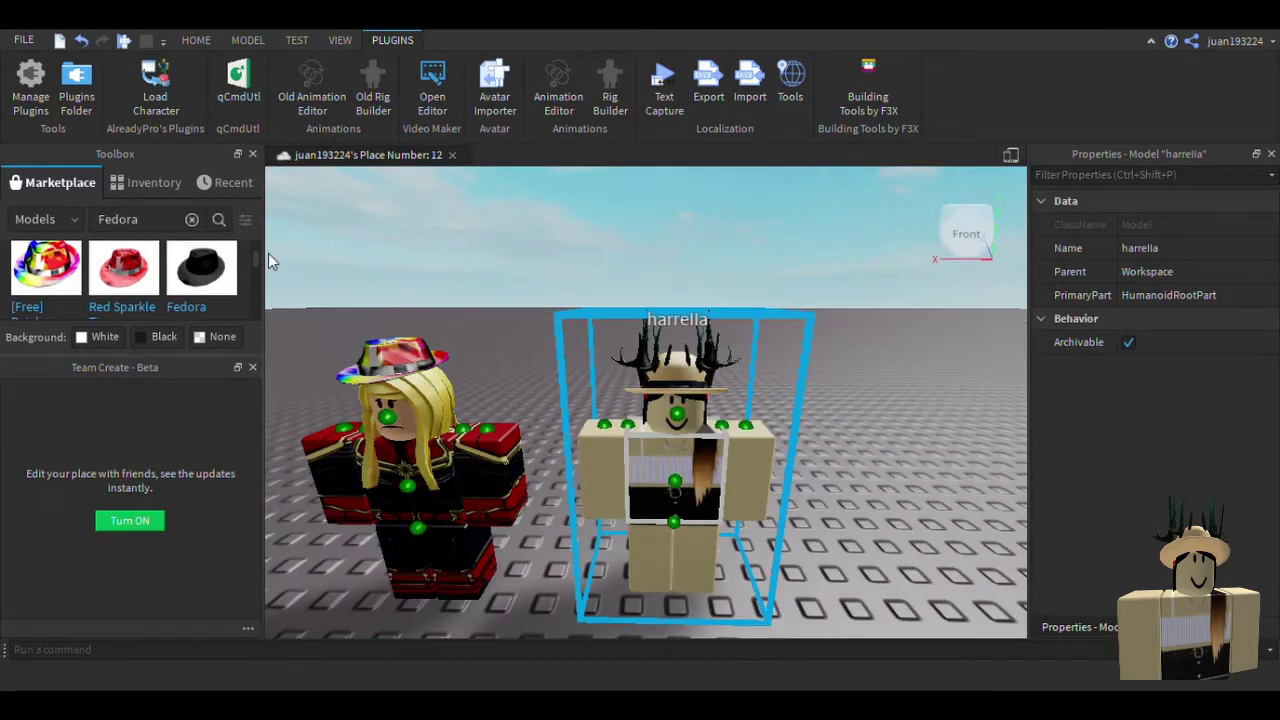
pyautogui.moveTo(257, 258); pyautogui.dragTo(259, 288)
pyautogui.moveTo(46, 273); pyautogui.dragTo(641, 479)
pyautogui.moveTo(546, 482); pyautogui.dragTo(610, 531)
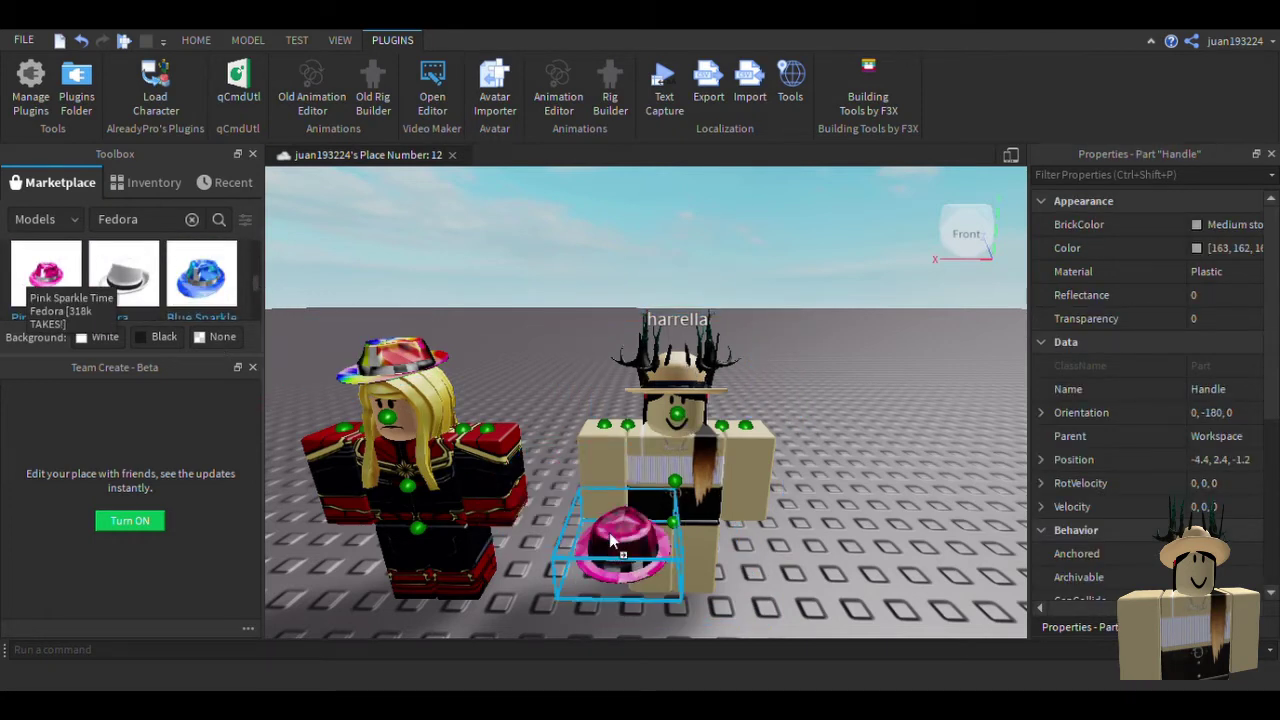
# - With qCmdUtl, rotate the pink fedora about 183° around its vertical axis and resize it by about 0.23 studs
pyautogui.click(238, 78)
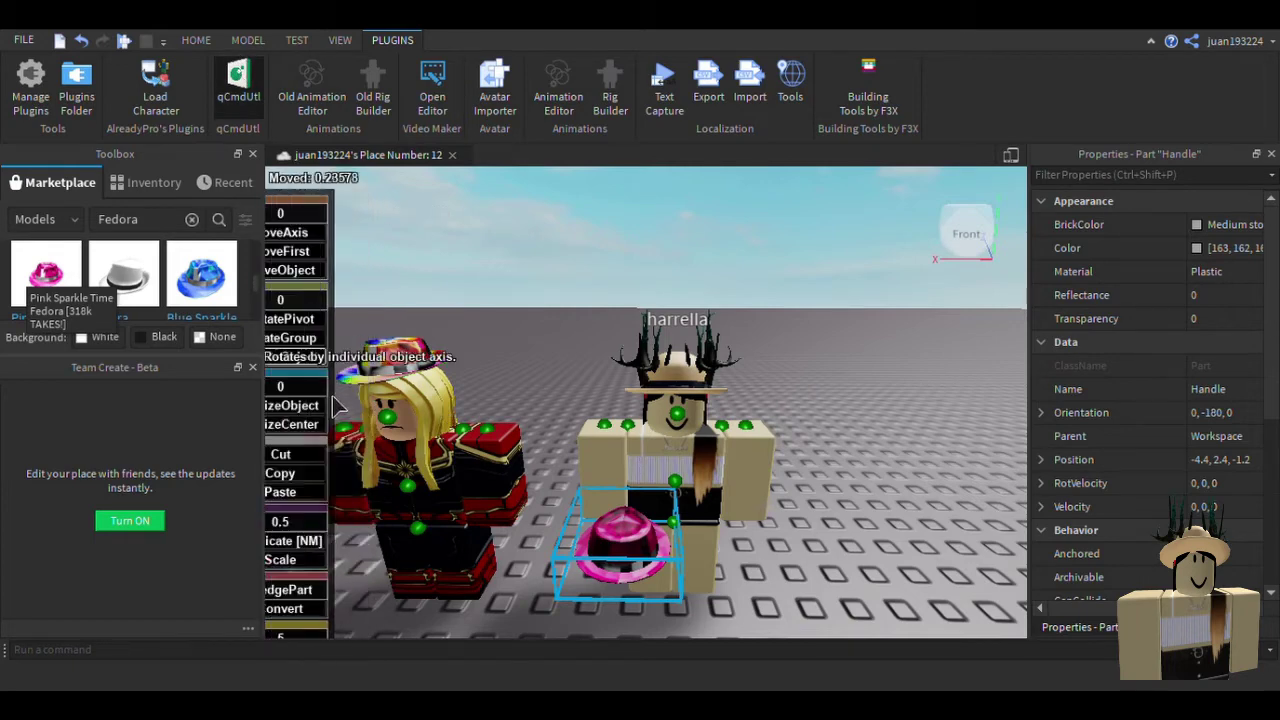
pyautogui.click(342, 338)
pyautogui.moveTo(676, 462); pyautogui.dragTo(674, 503, button='right')
pyautogui.scroll(-5, 776, 484)
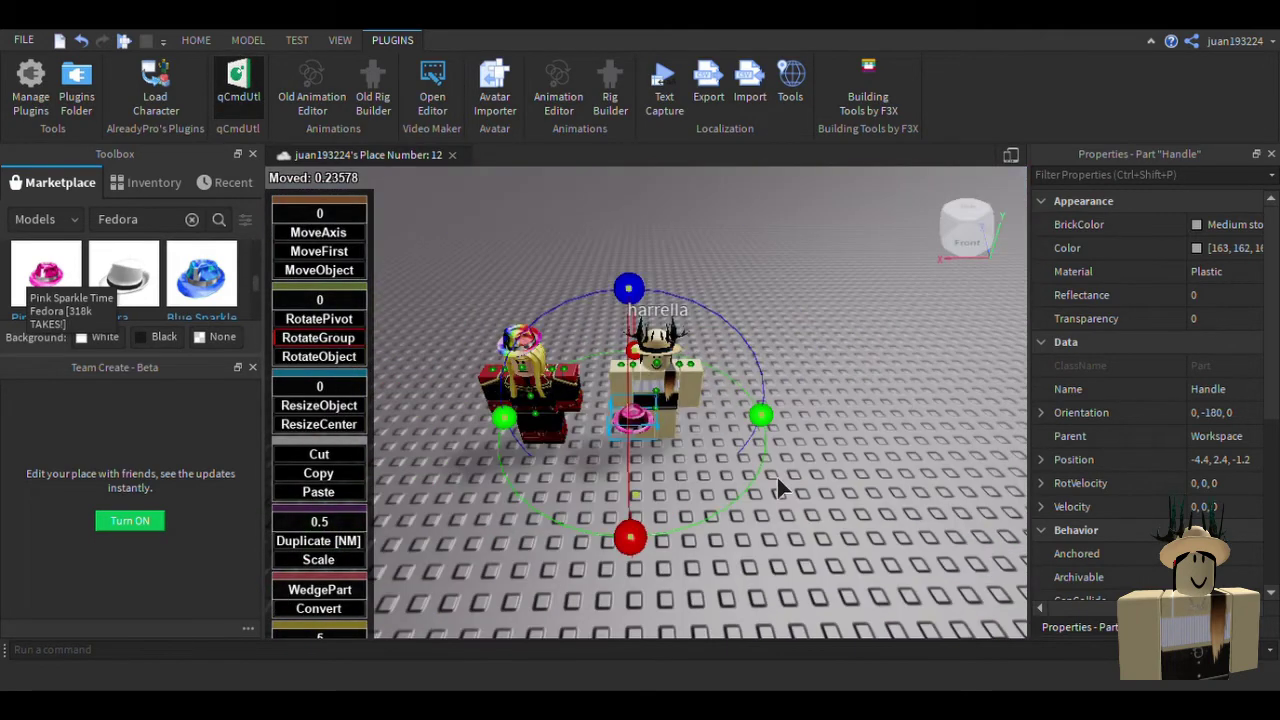
pyautogui.moveTo(760, 414); pyautogui.dragTo(520, 462)
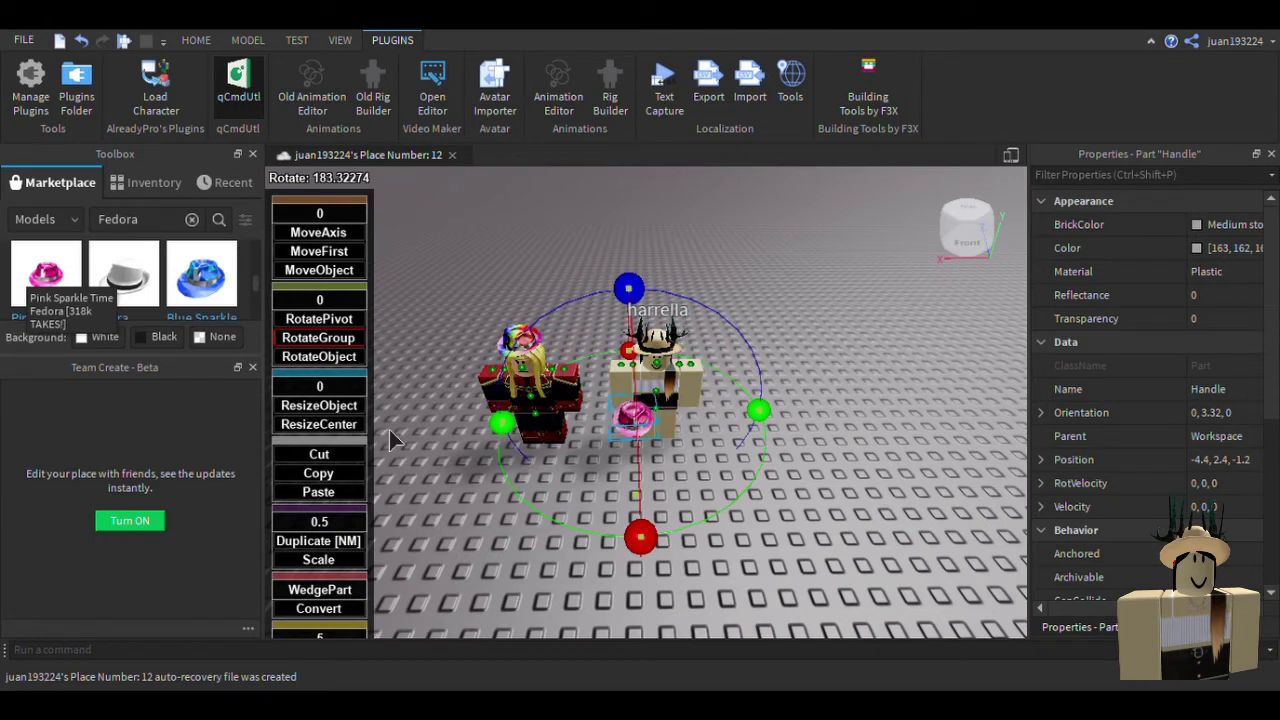
pyautogui.click(340, 405)
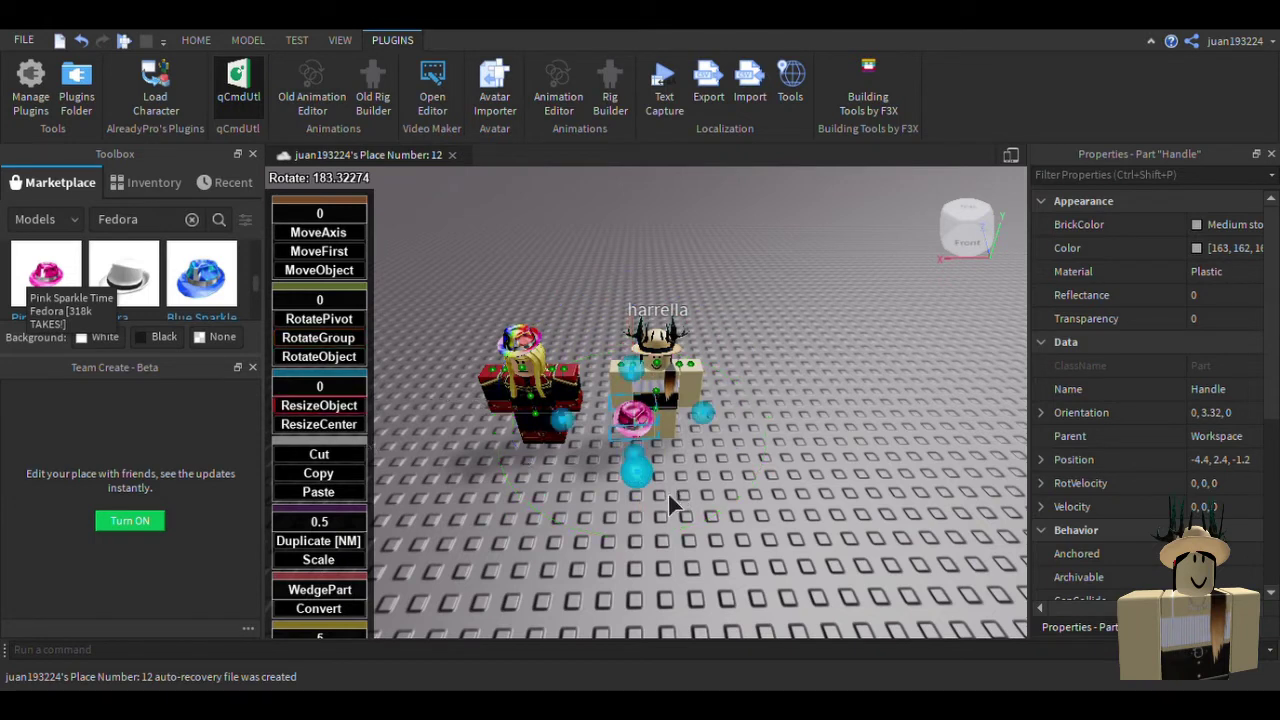
pyautogui.moveTo(669, 498); pyautogui.dragTo(670, 514)
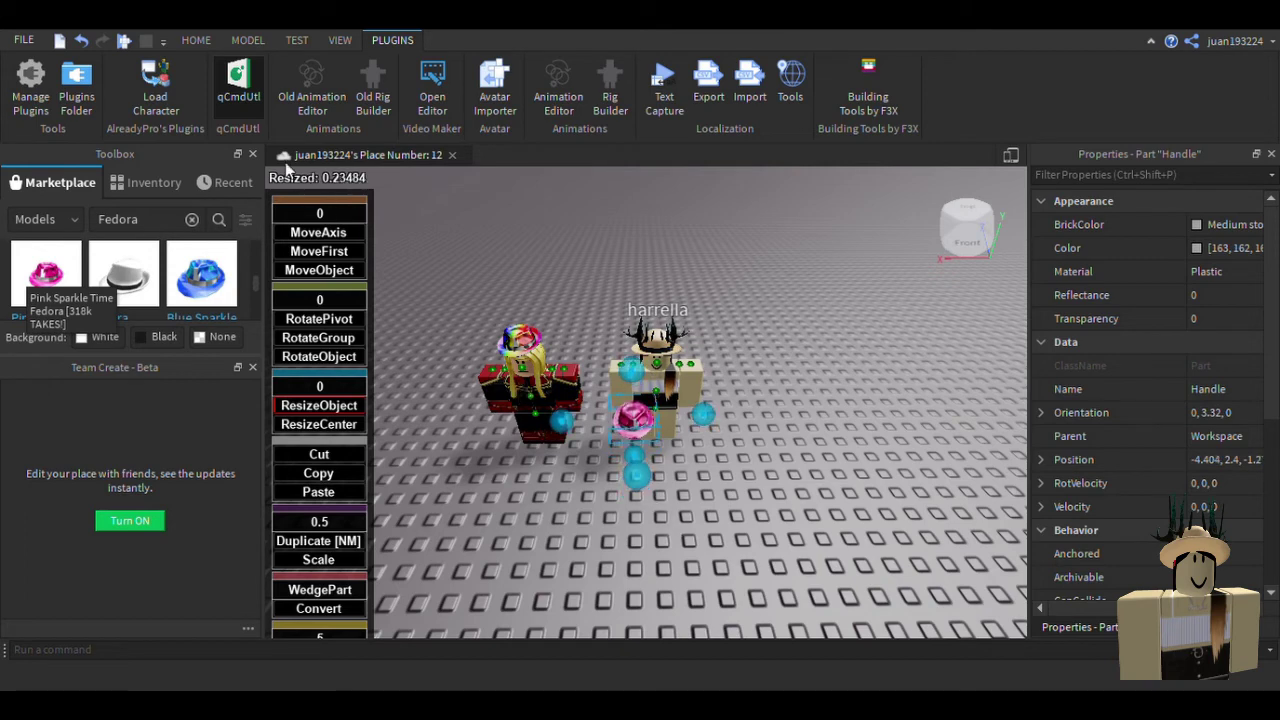
# - Raise the pink fedora about 3.3 studs, shift it onto the harrella character's head with MoveFirst, and deselect it
pyautogui.moveTo(631, 370); pyautogui.dragTo(624, 264)
pyautogui.scroll(3, 665, 312)
pyautogui.moveTo(632, 330); pyautogui.dragTo(669, 314, button='right')
pyautogui.scroll(-5, 668, 314)
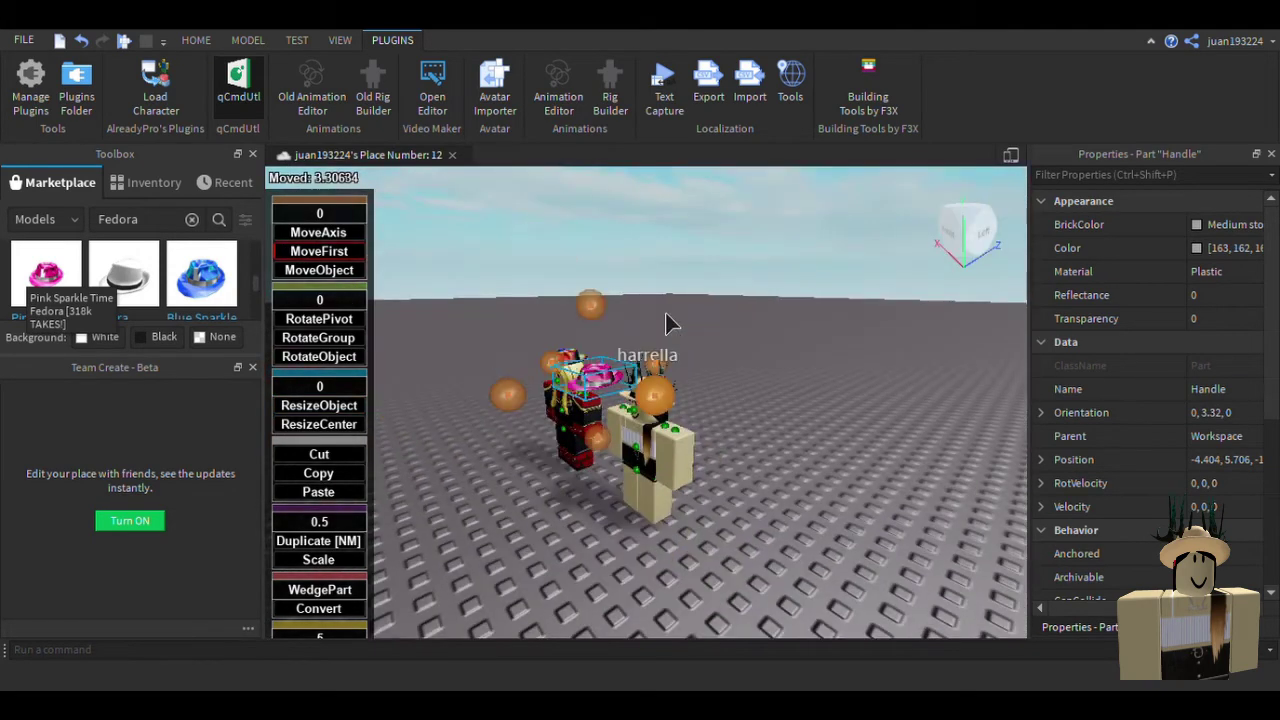
pyautogui.moveTo(695, 391); pyautogui.dragTo(672, 517)
pyautogui.scroll(3, 659, 449)
pyautogui.click(847, 204)
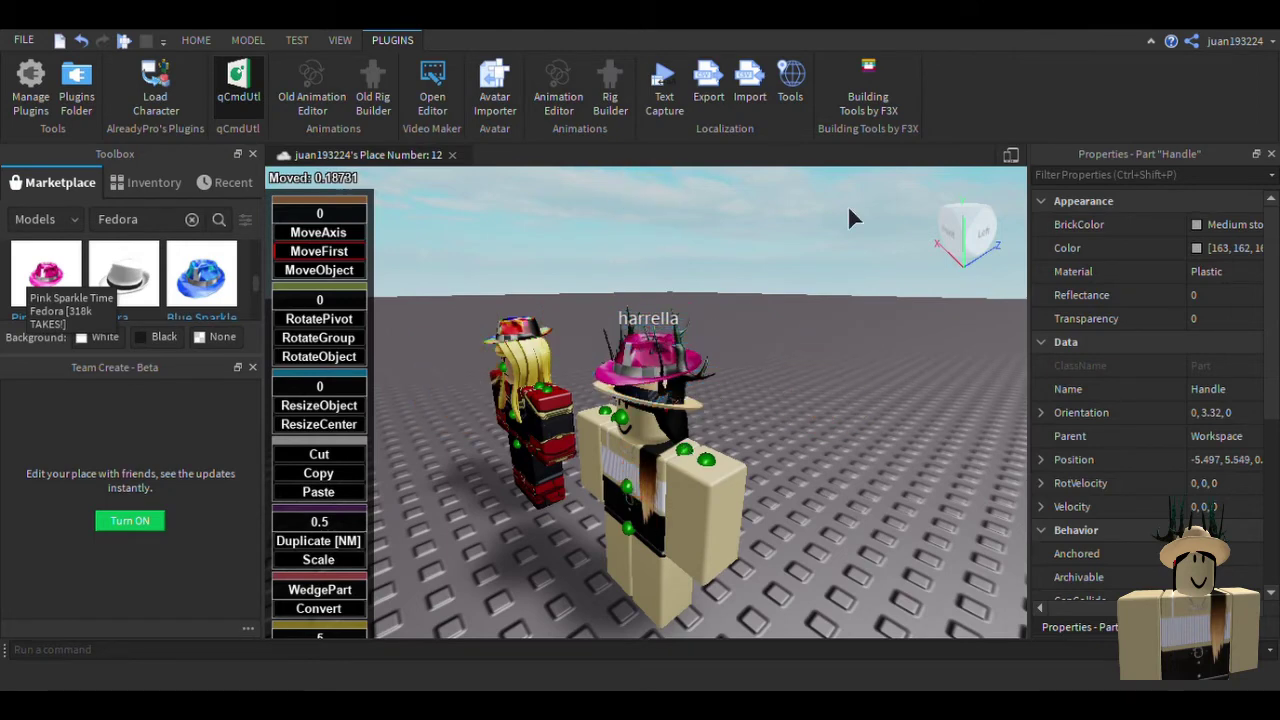
# - Examine both characters side by side, checking the fit of the pink and rainbow fedoras close up and from a distance
pyautogui.scroll(10, 791, 372)
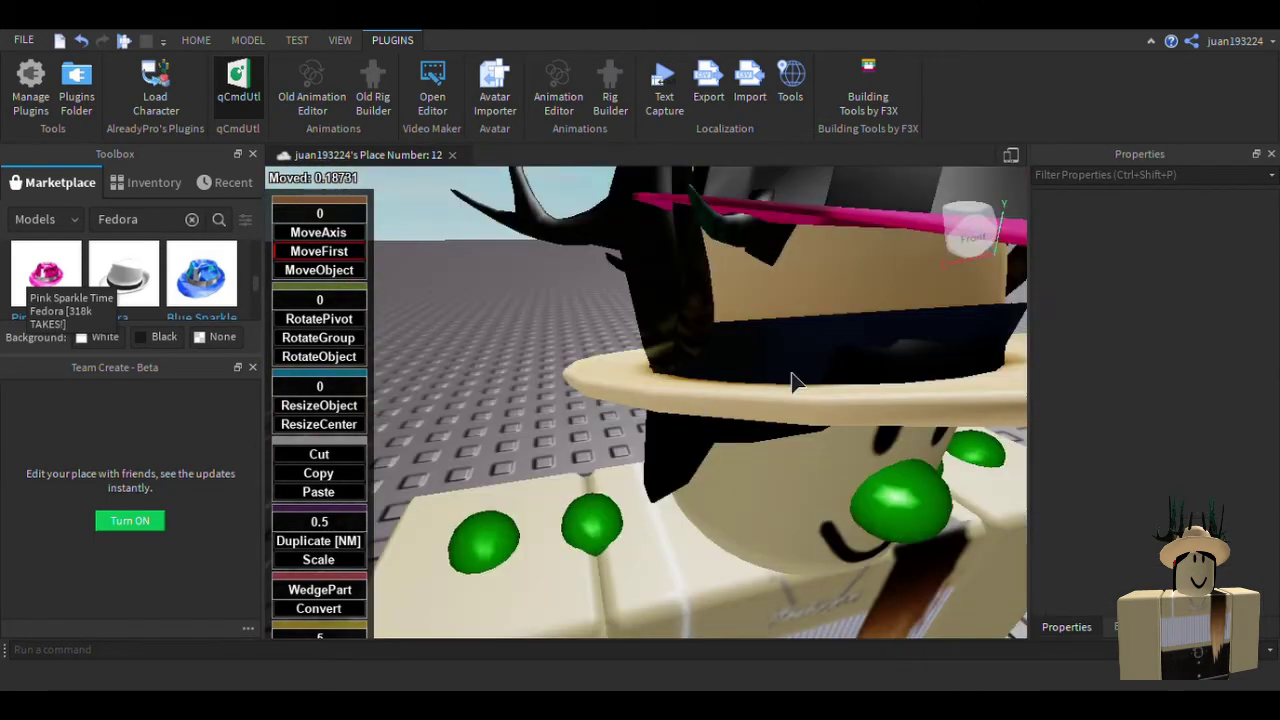
pyautogui.scroll(-10, 790, 380)
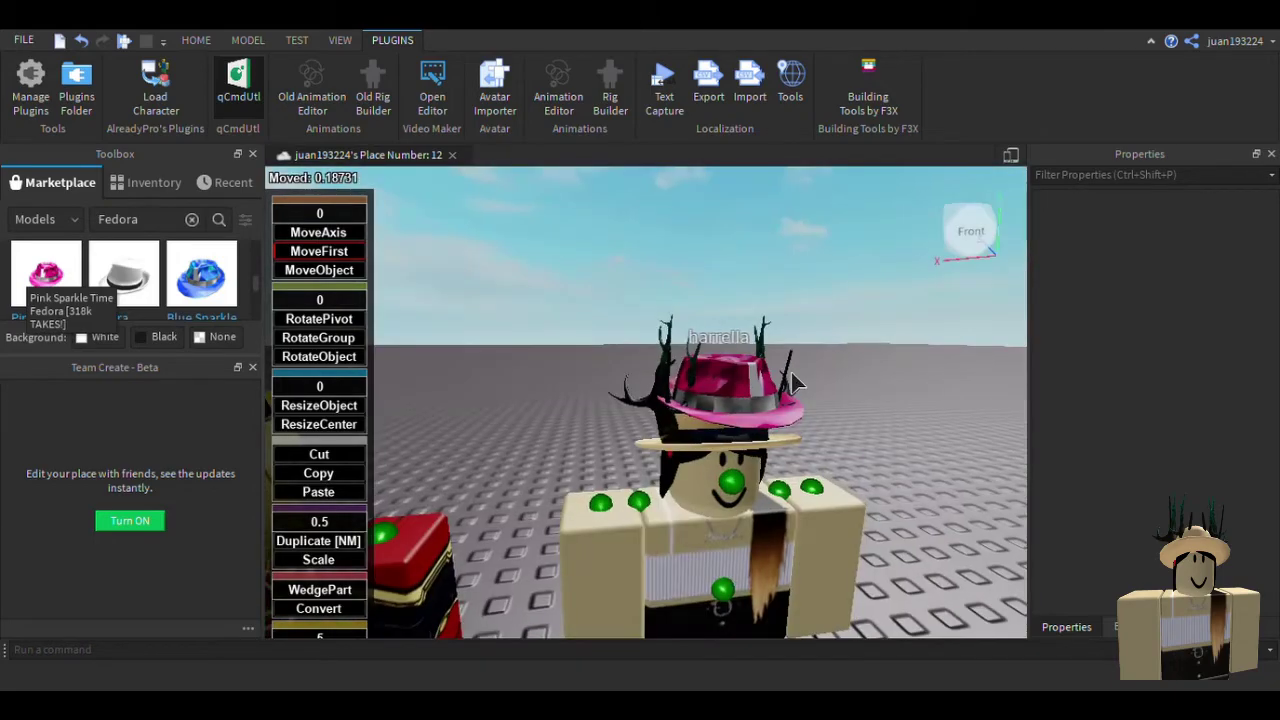
pyautogui.scroll(6, 791, 378)
pyautogui.moveTo(791, 383); pyautogui.dragTo(791, 378, button='right')
pyautogui.scroll(-8, 788, 376)
pyautogui.scroll(6, 795, 383)
pyautogui.scroll(-8, 795, 383)
pyautogui.scroll(8, 795, 383)
pyautogui.scroll(-10, 795, 383)
pyautogui.scroll(8, 791, 378)
pyautogui.scroll(-8, 791, 378)
pyautogui.scroll(8, 791, 376)
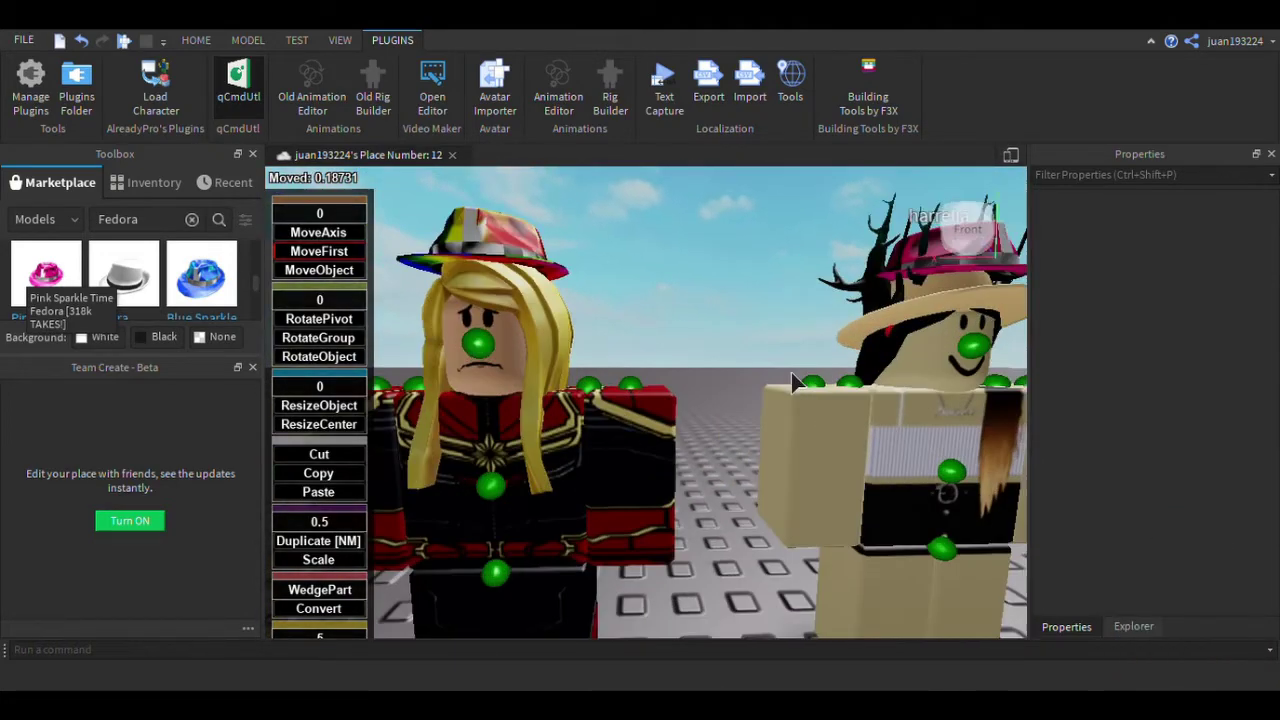
pyautogui.scroll(-8, 791, 376)
pyautogui.scroll(3, 791, 376)
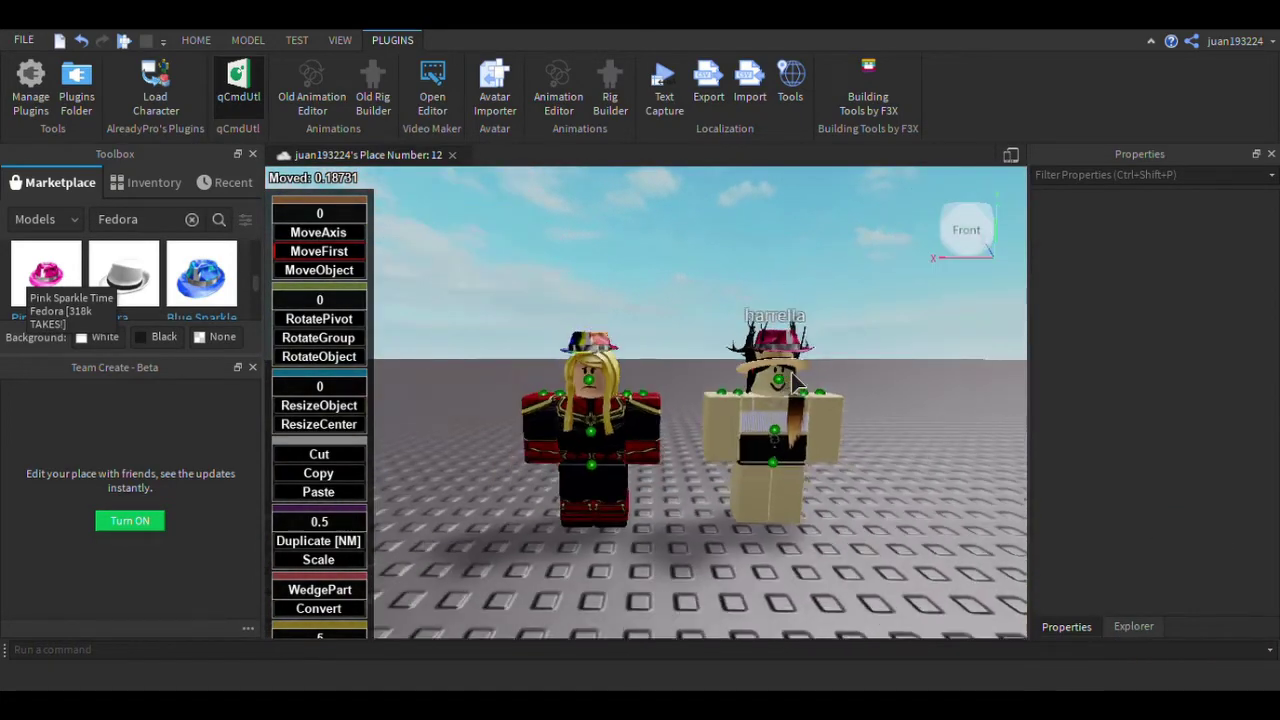
pyautogui.scroll(5, 792, 380)
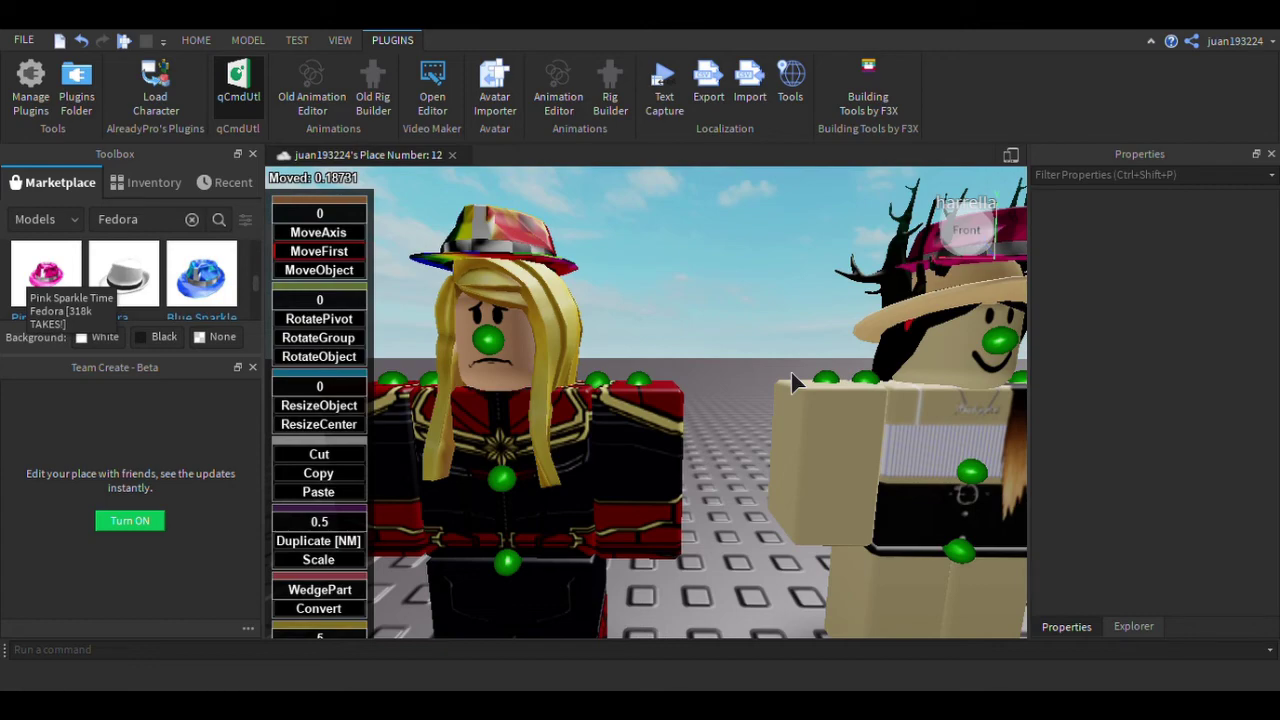
pyautogui.scroll(-8, 792, 380)
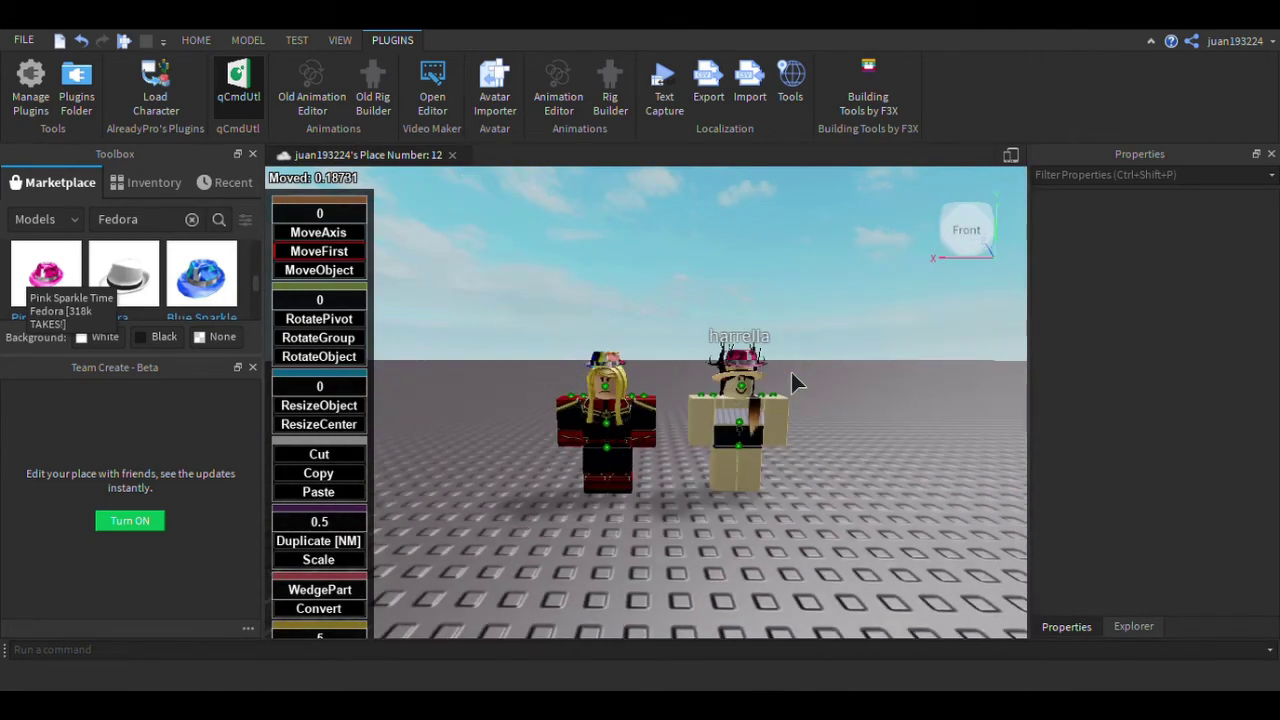
pyautogui.scroll(6, 791, 376)
pyautogui.scroll(-7, 791, 376)
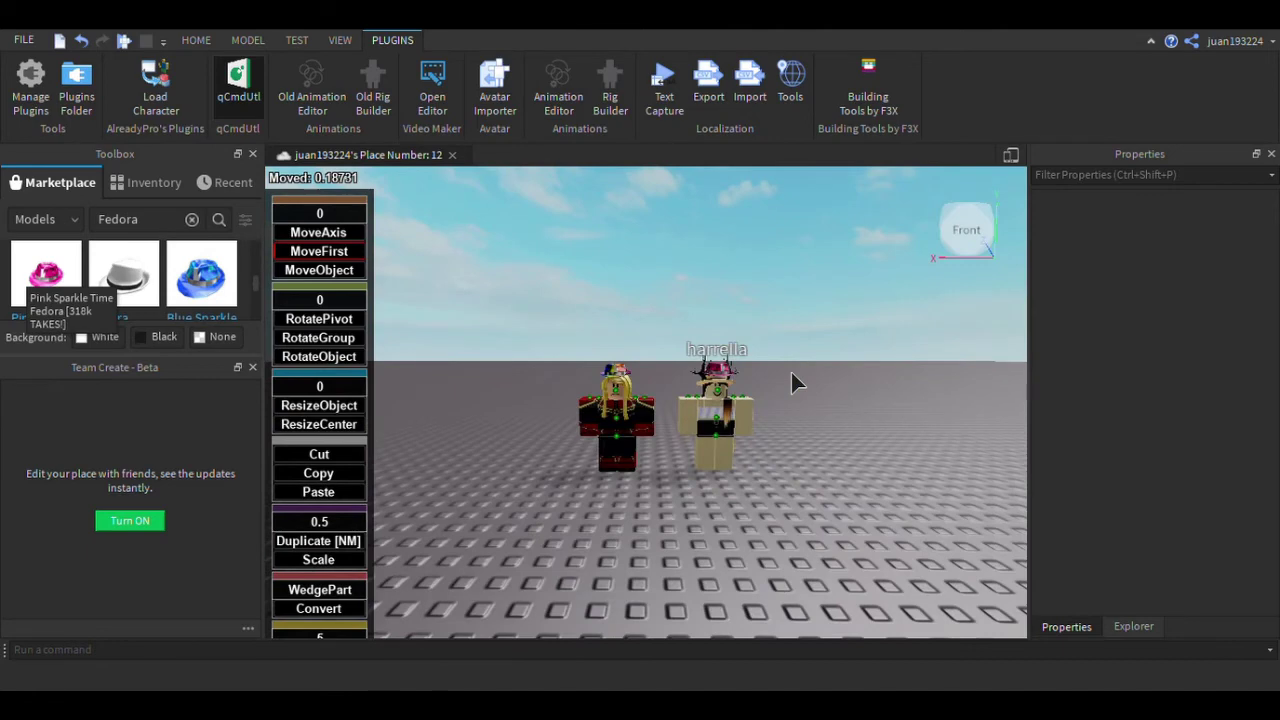
pyautogui.scroll(5, 790, 382)
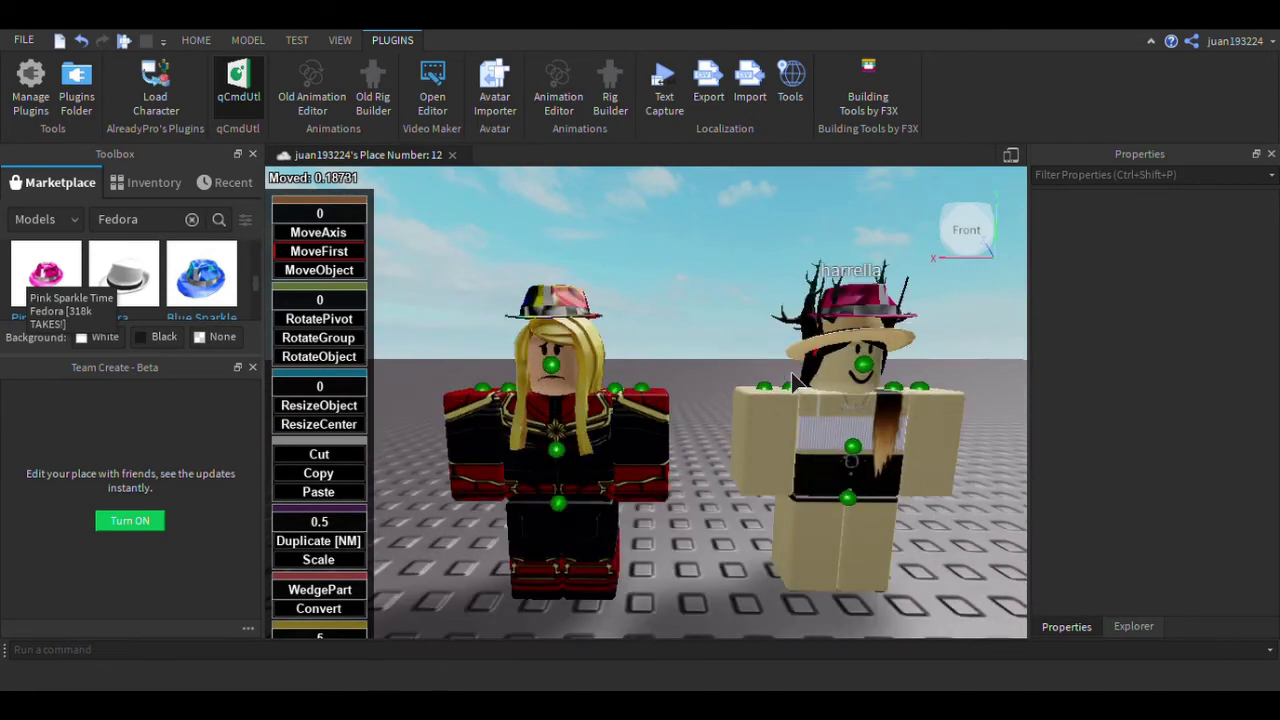
pyautogui.scroll(-6, 791, 376)
pyautogui.scroll(5, 791, 376)
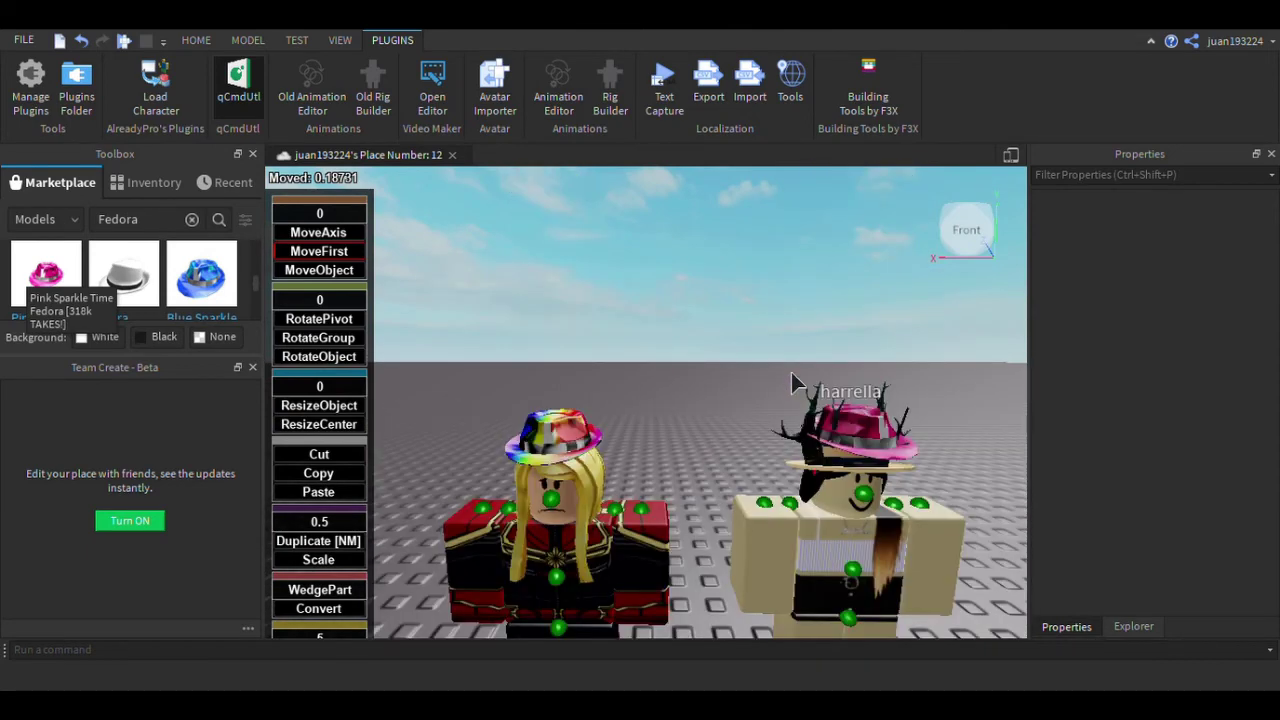
pyautogui.scroll(-4, 791, 382)
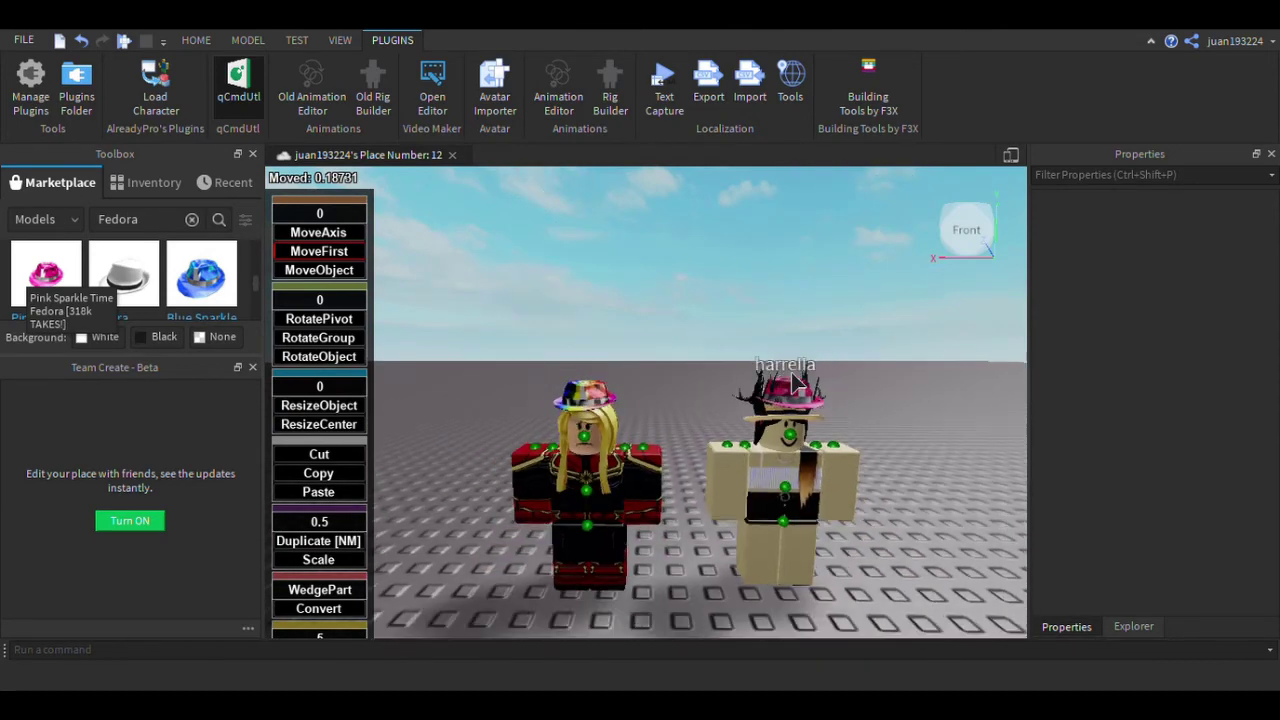